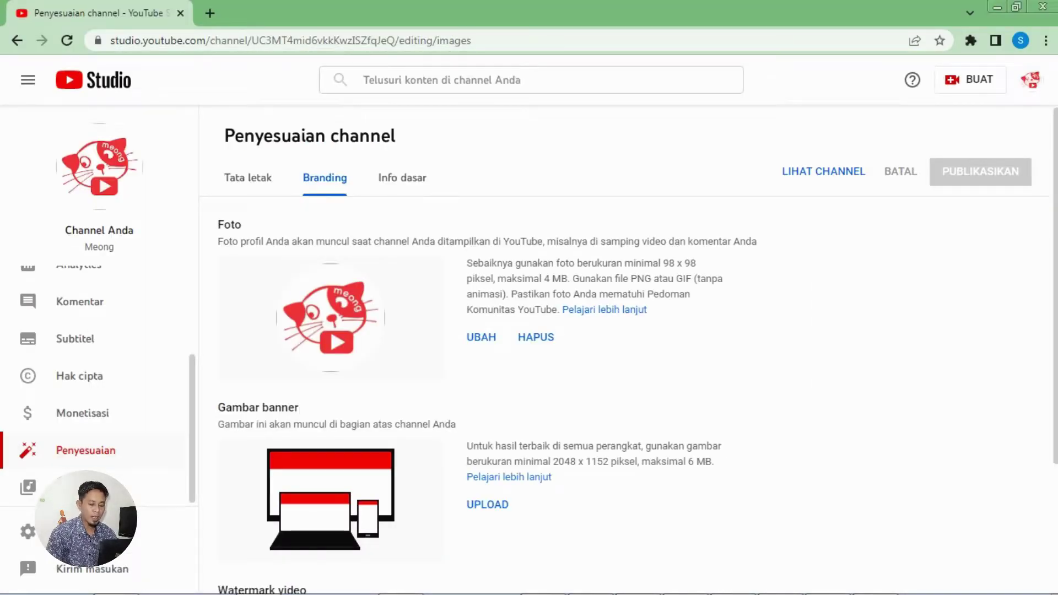
View the live channel page, and return to the Branding settings to examine the banner image size requirements
{"action": "left_click", "coordinate": [823, 171]}
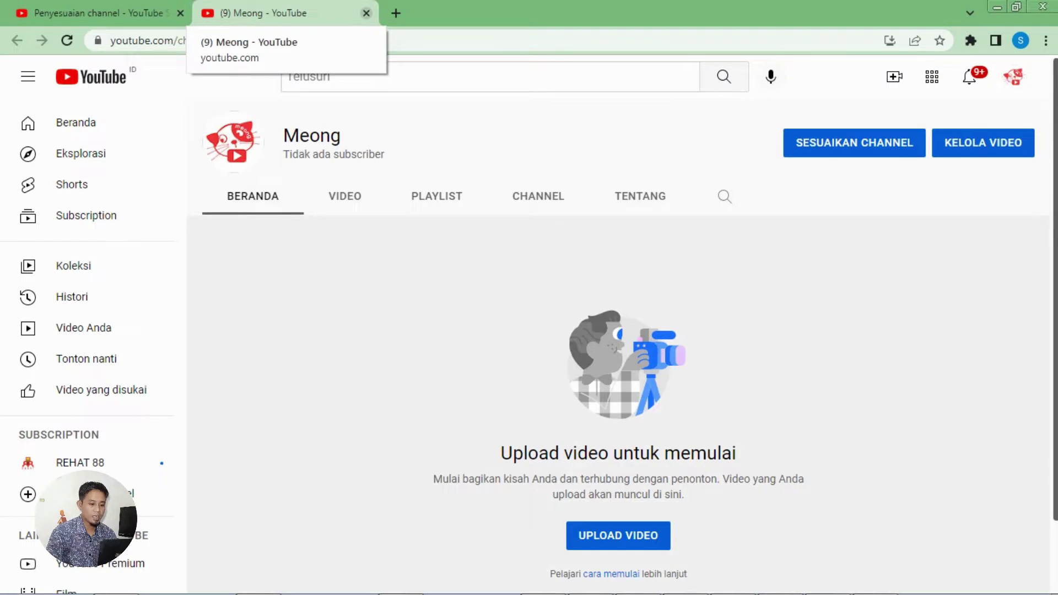
{"action": "left_click", "coordinate": [99, 12]}
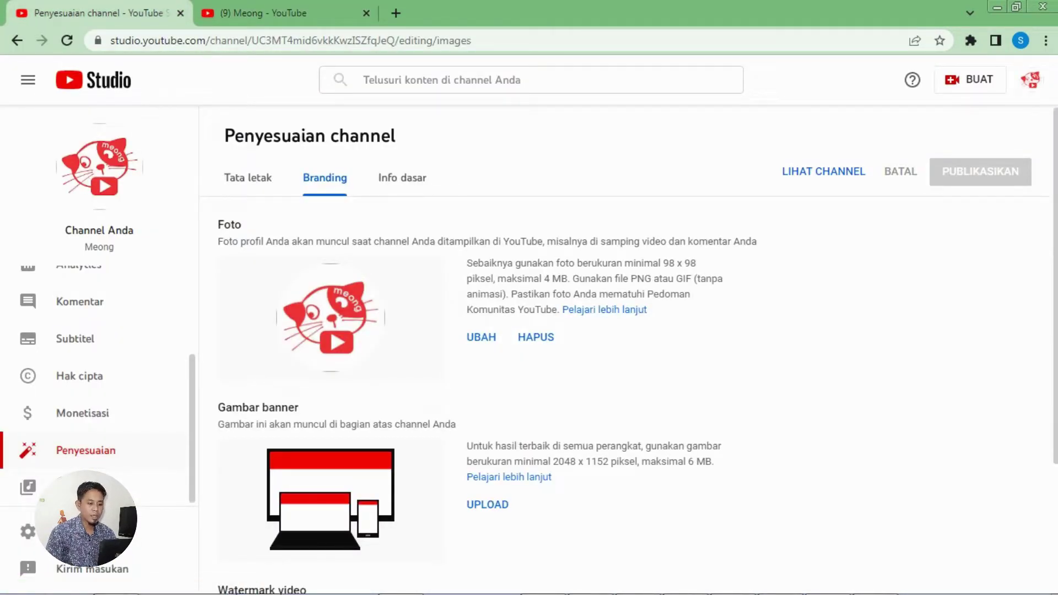
{"action": "left_click_drag", "start_coordinate": [551, 461], "coordinate": [714, 462]}
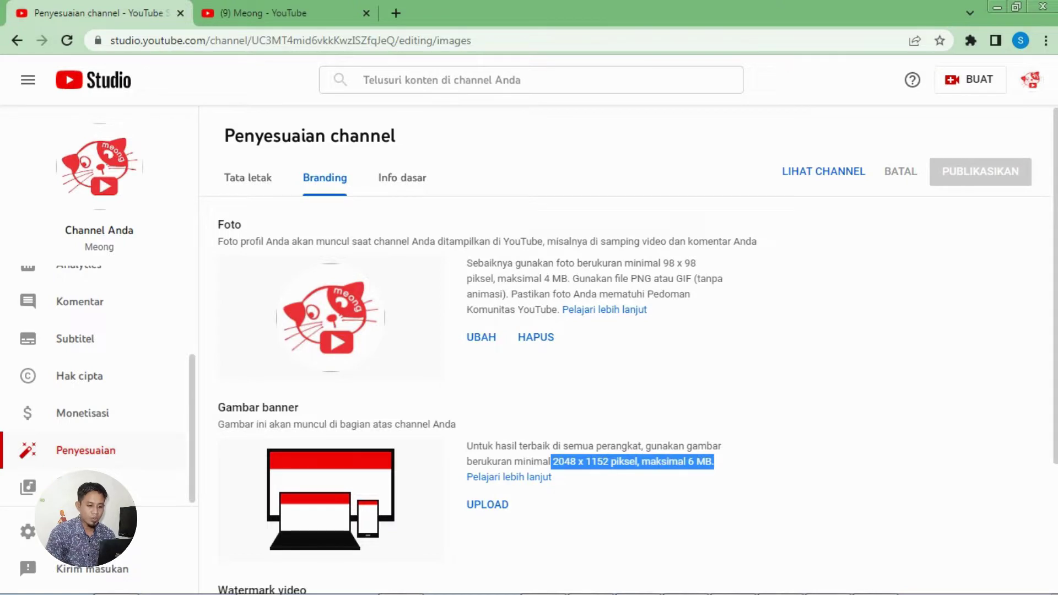
{"action": "key", "text": "ctrl+plus"}
{"action": "key", "text": "ctrl+plus"}
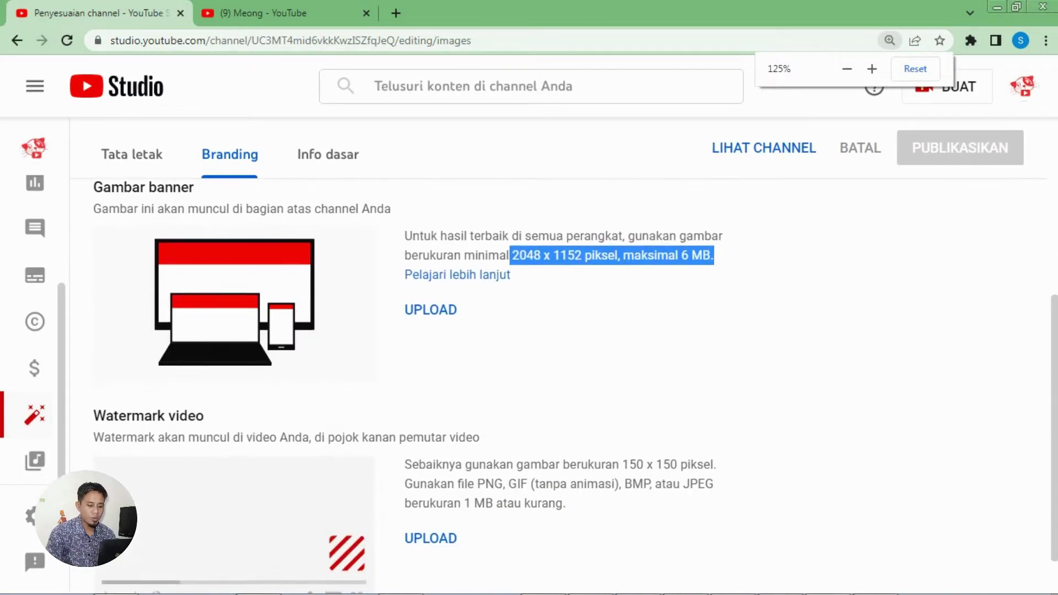
{"action": "key", "text": "ctrl+plus"}
{"action": "key", "text": "ctrl+plus"}
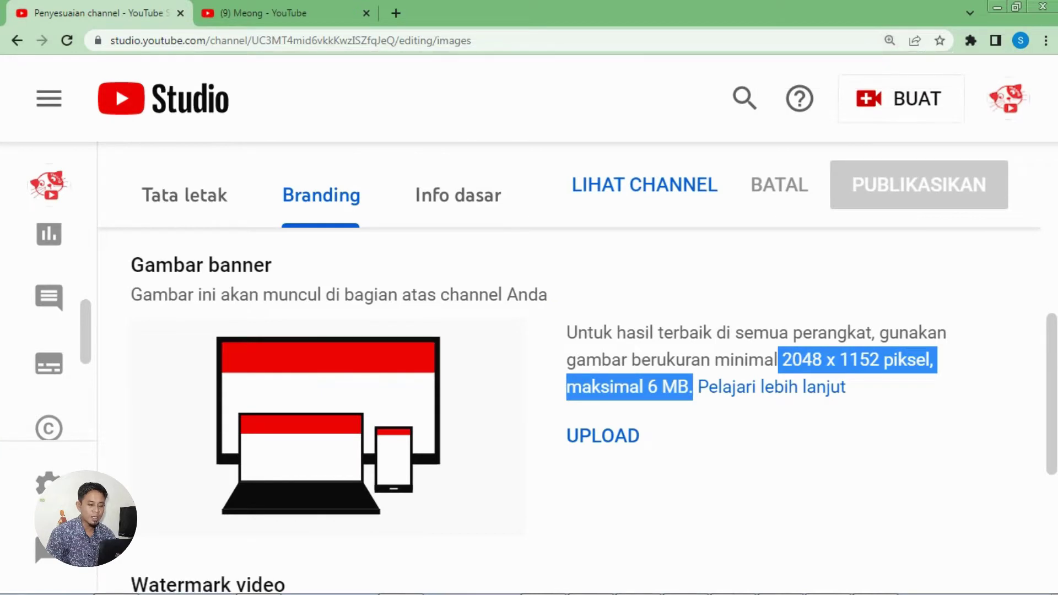
{"action": "key", "text": "ctrl+minus"}
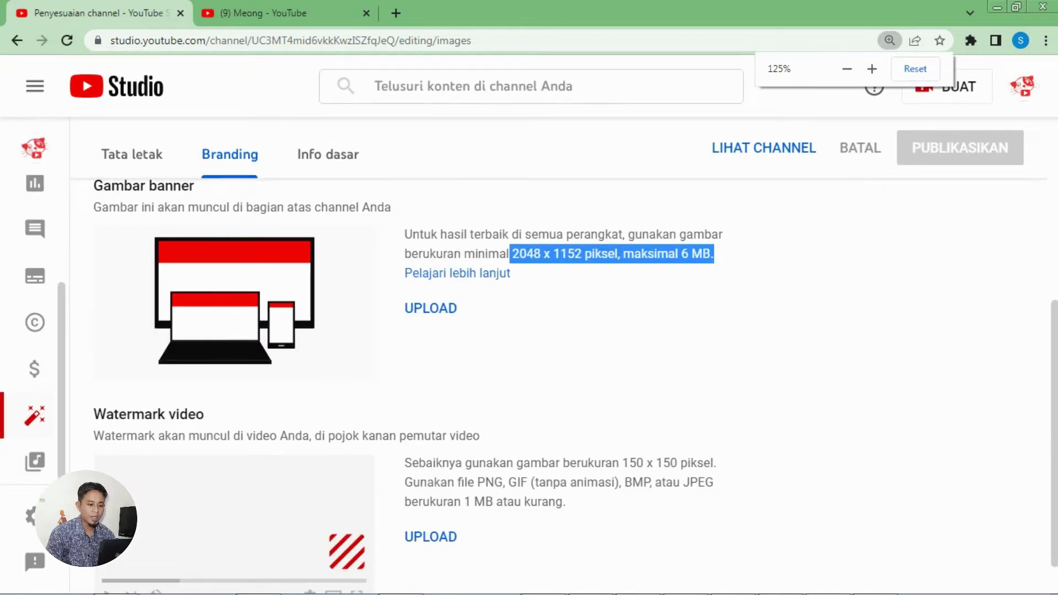
{"action": "scroll", "coordinate": [559, 386], "scroll_direction": "up", "scroll_amount": 1}
{"action": "key", "text": "ctrl+minus"}
{"action": "key", "text": "ctrl+minus"}
{"action": "scroll", "coordinate": [551, 330], "scroll_direction": "up", "scroll_amount": 2}
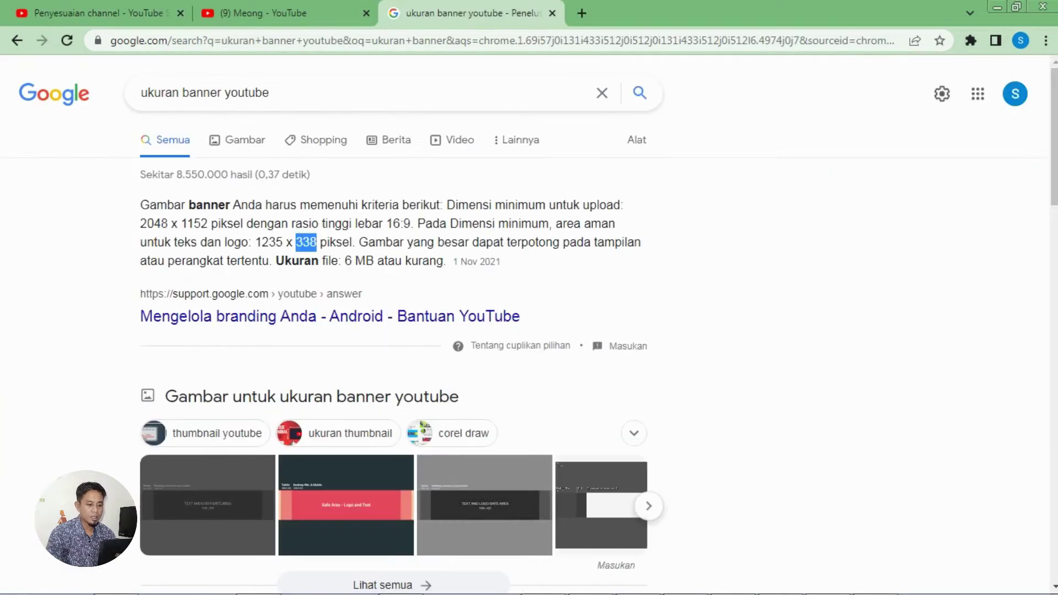
Examine the safe-area dimensions for text and logos in the Google results for "ukuran banner youtube"
{"action": "left_click", "coordinate": [255, 243]}
{"action": "left_click_drag", "start_coordinate": [255, 242], "coordinate": [317, 243]}
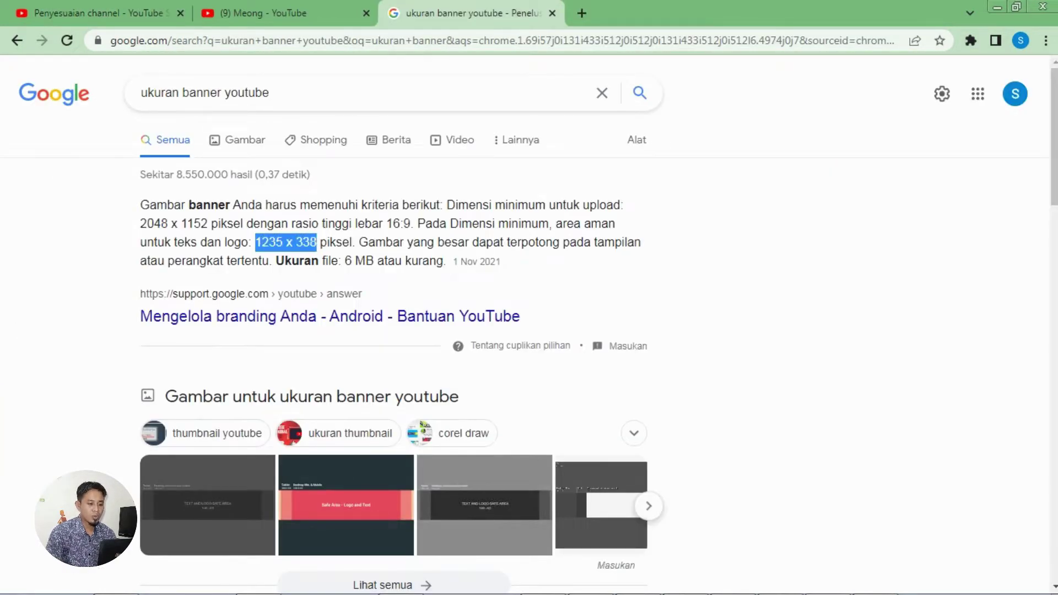
{"action": "left_click_drag", "start_coordinate": [417, 223], "coordinate": [358, 242]}
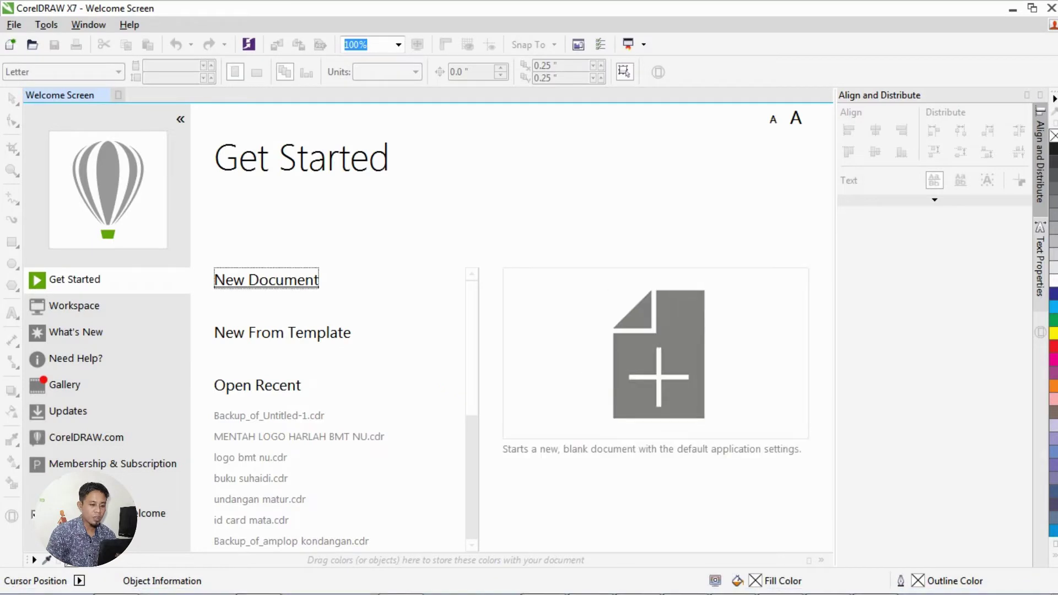
In CorelDRAW, create a new F4 document in RGB at 300 dpi and set its units to pixels
{"action": "left_click", "coordinate": [266, 280]}
{"action": "left_click", "coordinate": [541, 151]}
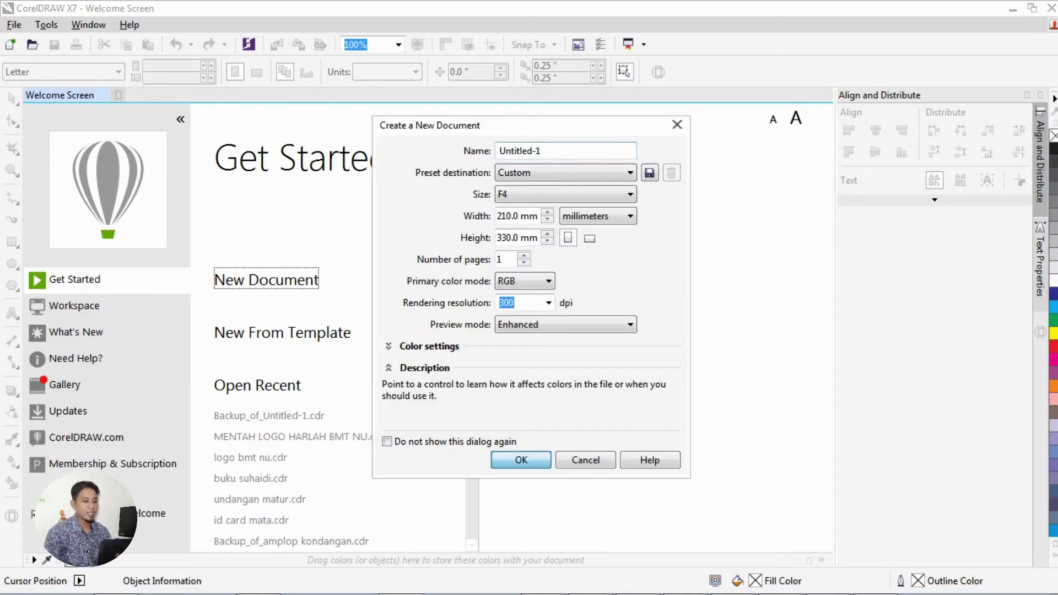
{"action": "key", "text": "Return"}
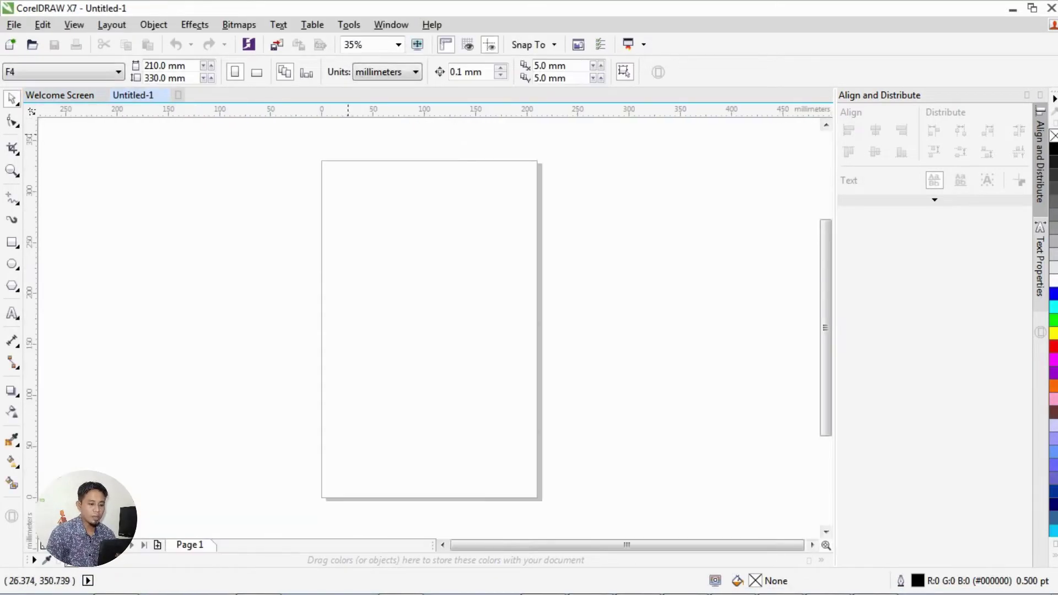
{"action": "left_click", "coordinate": [388, 71]}
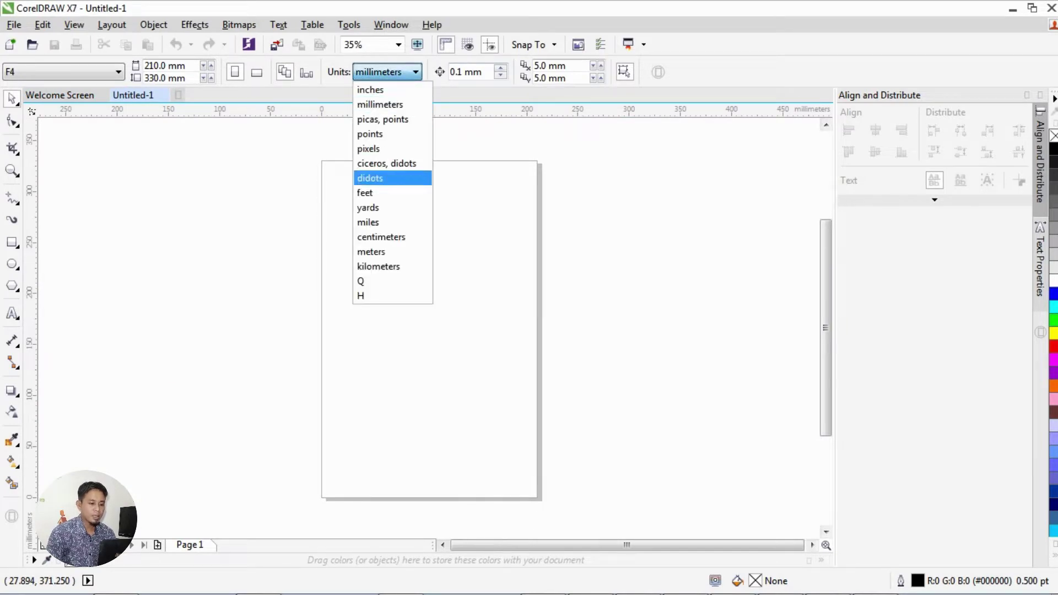
{"action": "key", "text": "Return"}
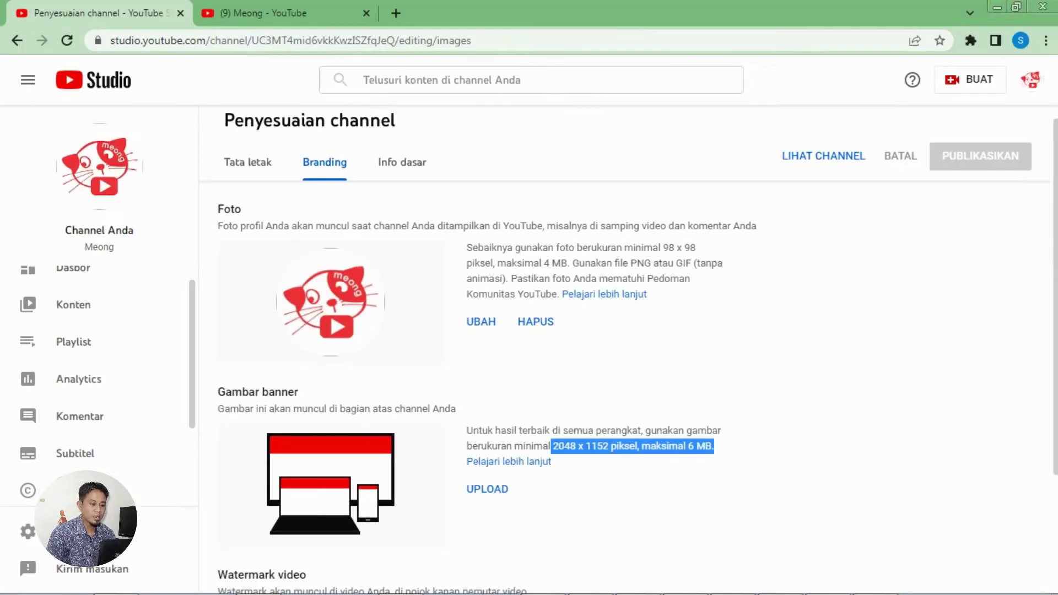
Copy the minimum banner width from YouTube Studio and set the CorelDRAW page width to 2048 px
{"action": "left_click_drag", "start_coordinate": [553, 446], "coordinate": [575, 446]}
{"action": "key", "text": "ctrl+c"}
{"action": "key", "text": "alt+Tab"}
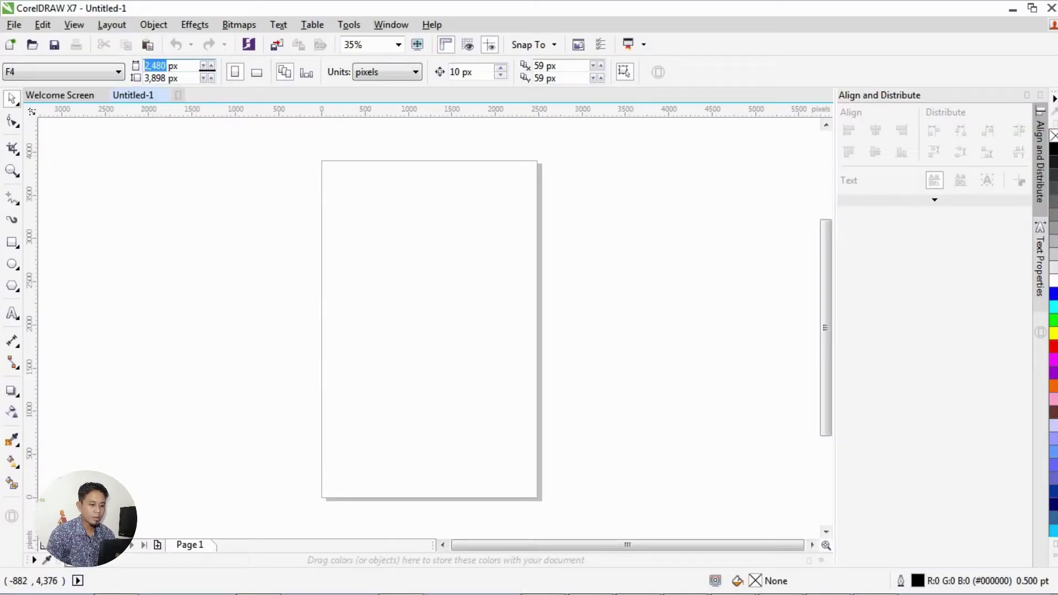
{"action": "key", "text": "ctrl+v"}
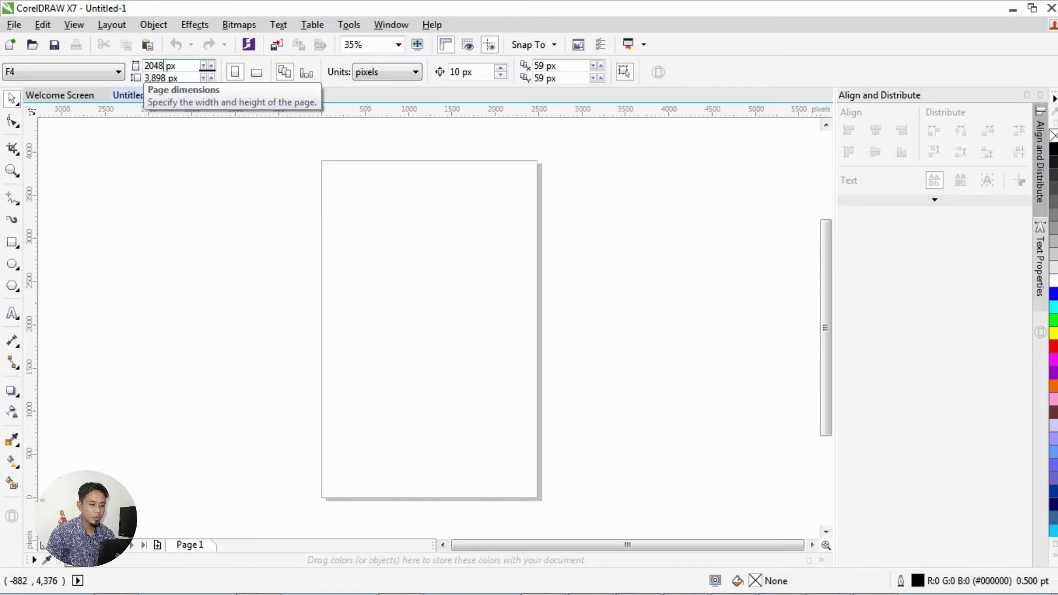
{"action": "key", "text": "Return"}
Take the minimum banner height from YouTube Studio and set the CorelDRAW page height to 1152 px
{"action": "key", "text": "alt+Tab"}
{"action": "left_click_drag", "start_coordinate": [586, 446], "coordinate": [611, 446]}
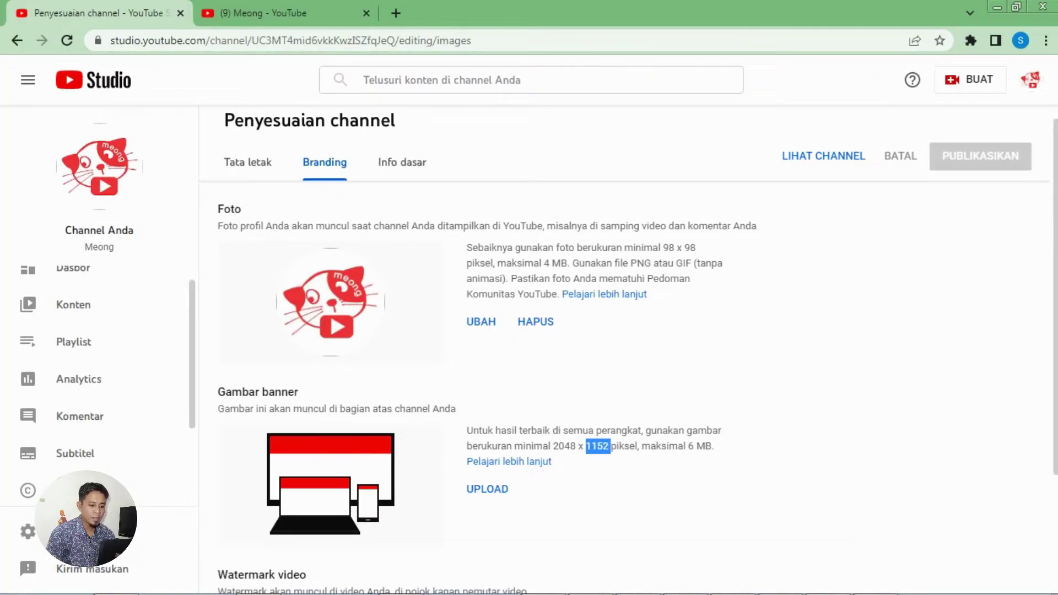
{"action": "key", "text": "alt+Tab"}
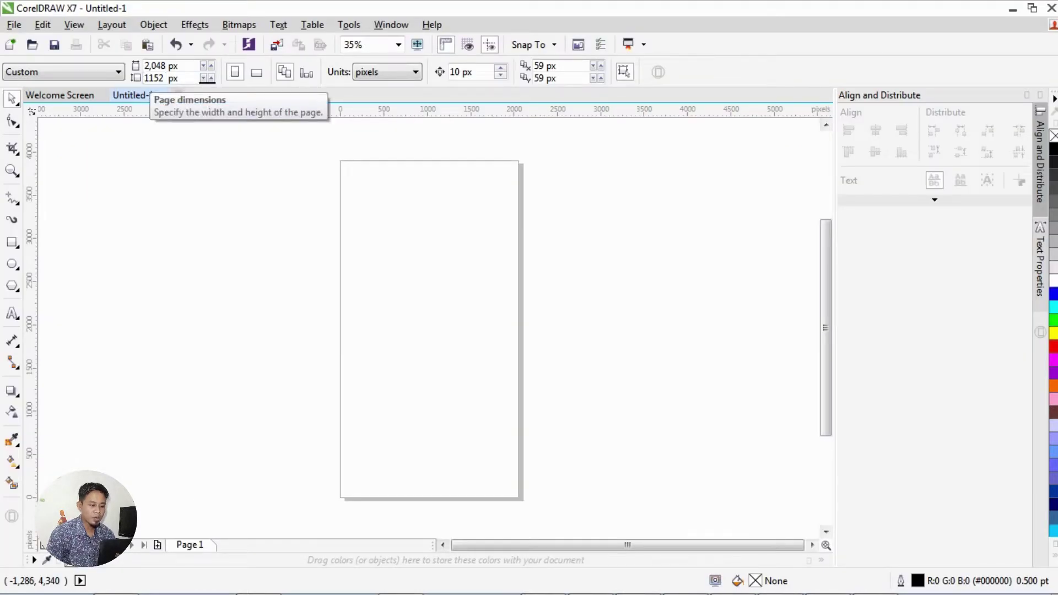
{"action": "key", "text": "Return"}
Draw a rectangle about 1754 × 508 px inside the page and set its width to the safe-area width of 1235 px
{"action": "scroll", "coordinate": [379, 280], "scroll_direction": "up", "scroll_amount": 2}
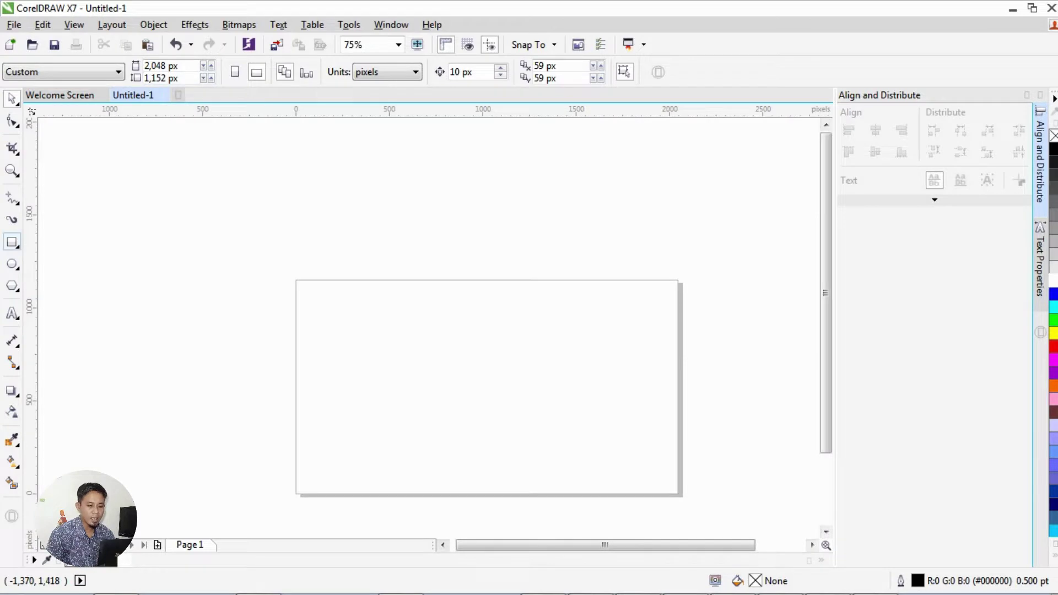
{"action": "left_click_drag", "start_coordinate": [324, 347], "coordinate": [651, 441]}
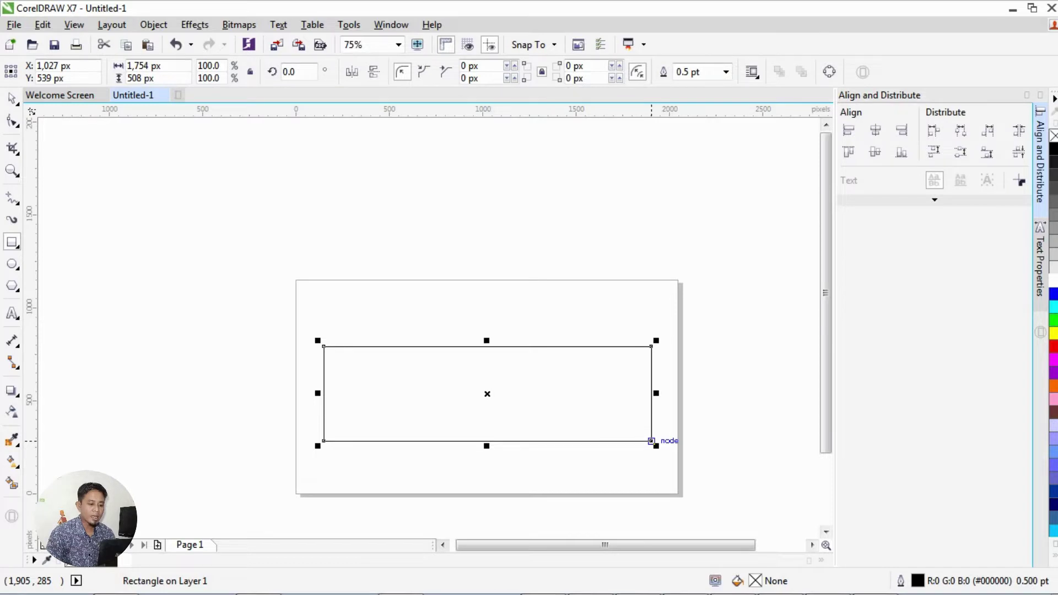
{"action": "key", "text": "alt+Tab"}
{"action": "left_click_drag", "start_coordinate": [255, 242], "coordinate": [283, 243]}
{"action": "key", "text": "ctrl+c"}
{"action": "key", "text": "alt+Tab"}
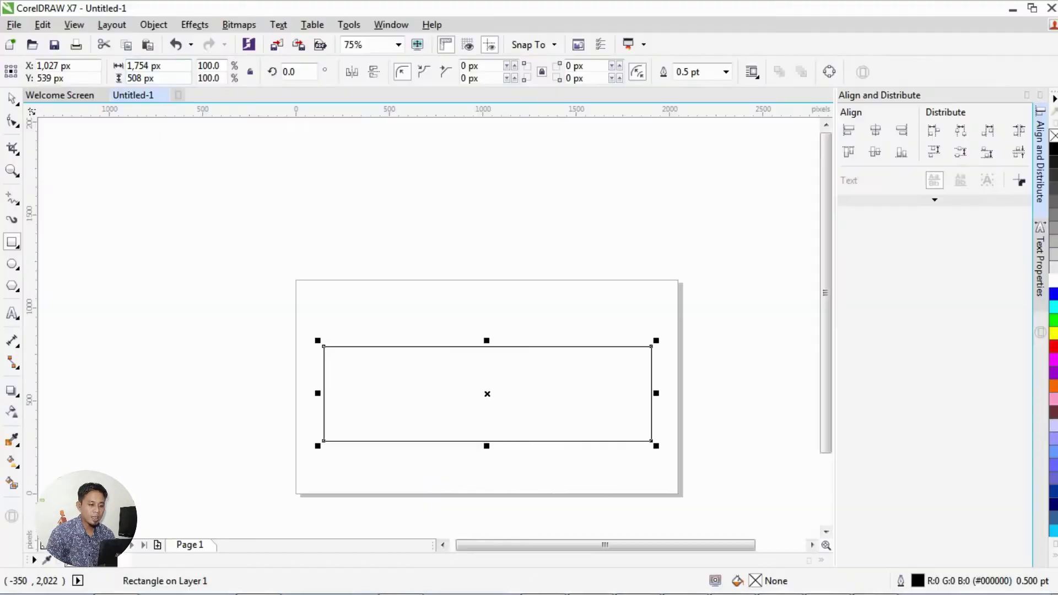
{"action": "key", "text": "ctrl+v"}
Set the rectangle's height to 338 px from the Google result and move it to about the middle of the page
{"action": "key", "text": "alt+Tab"}
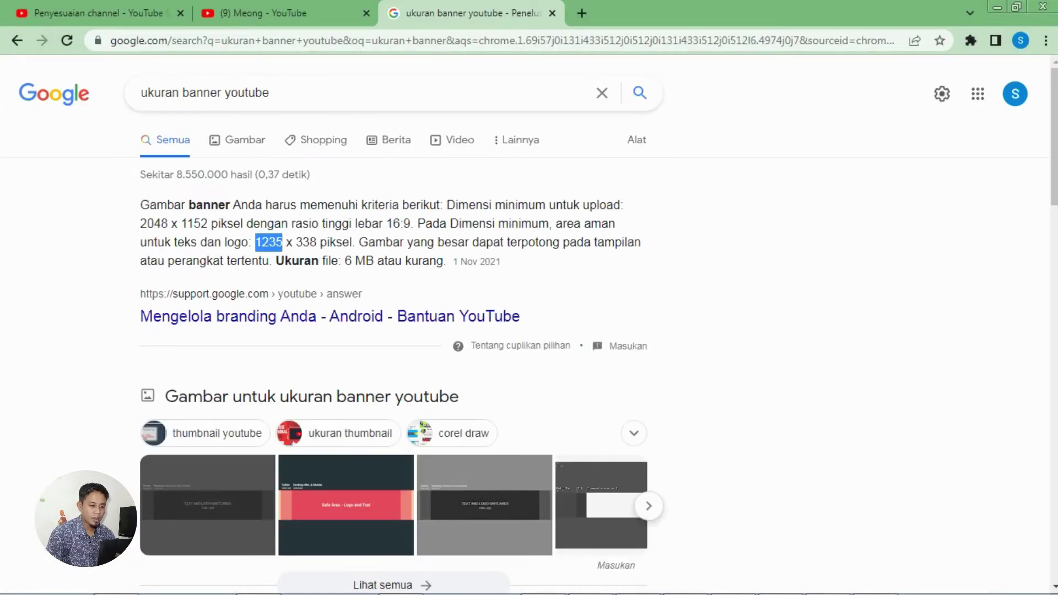
{"action": "left_click_drag", "start_coordinate": [317, 242], "coordinate": [296, 242]}
{"action": "key", "text": "ctrl+c"}
{"action": "key", "text": "alt+Tab"}
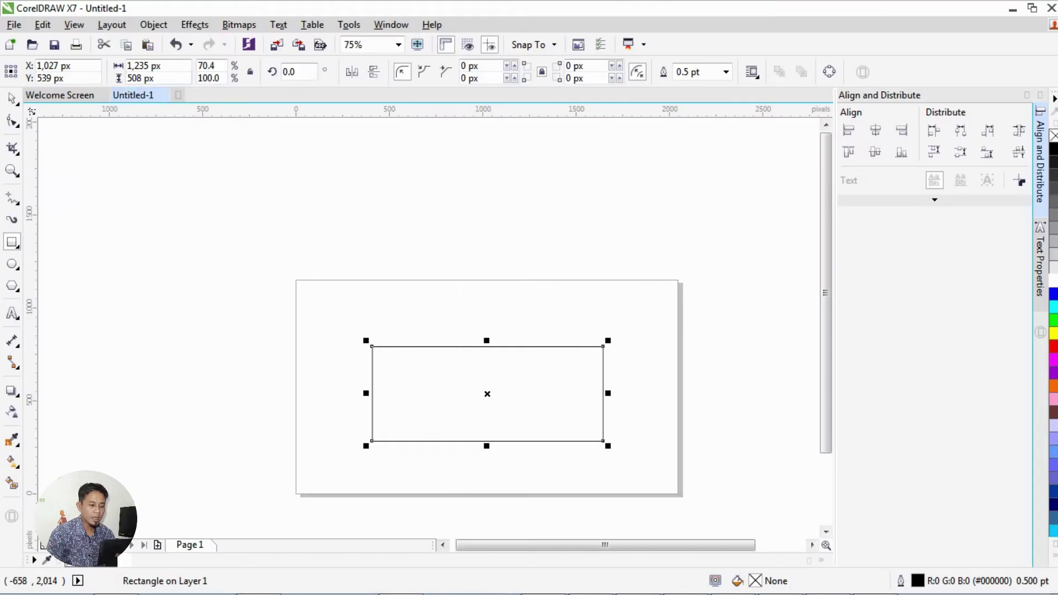
{"action": "key", "text": "ctrl+v"}
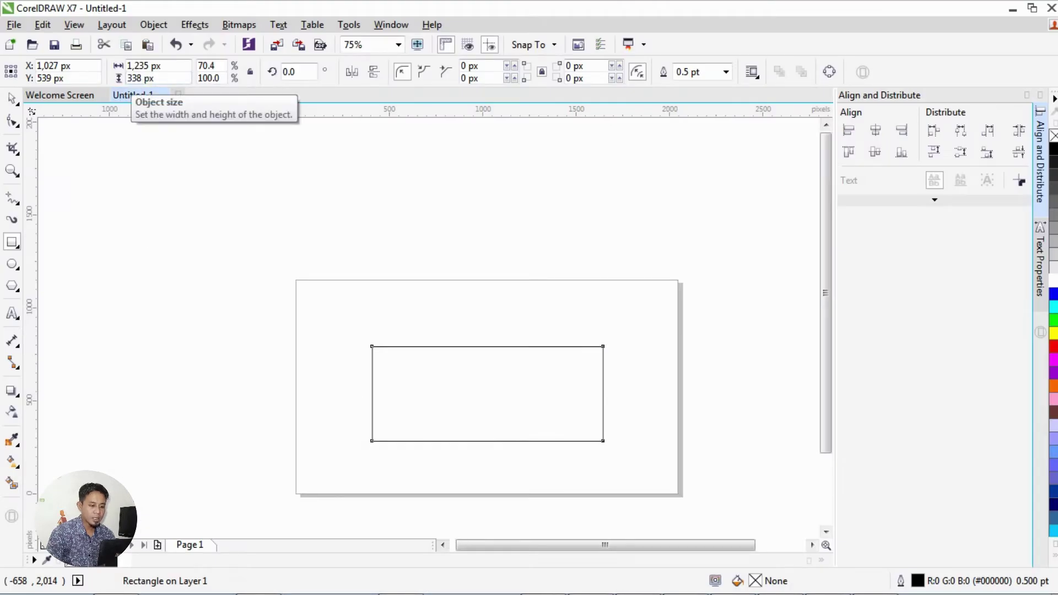
{"action": "key", "text": "Return"}
{"action": "left_click_drag", "start_coordinate": [553, 382], "coordinate": [553, 375]}
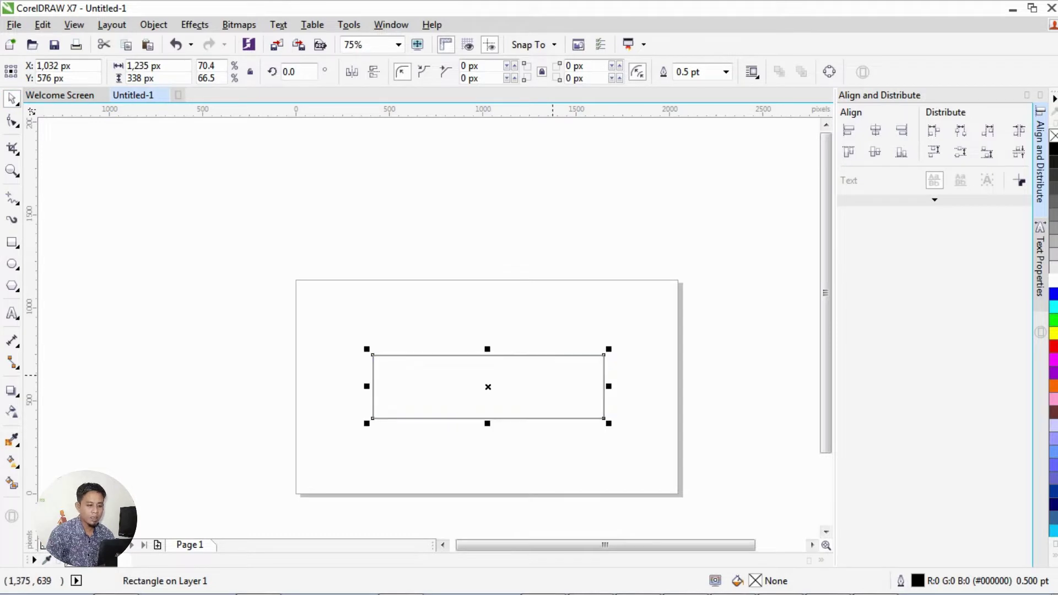
{"action": "key", "text": "Escape"}
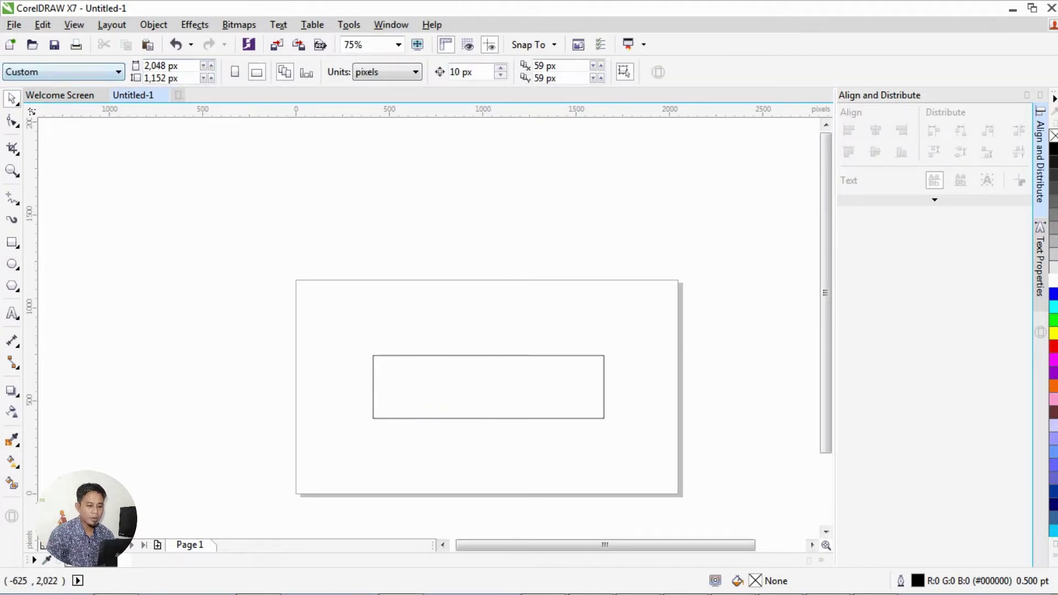
Compare the page size and the inner rectangle with the banner and safe-area dimensions in the Google result
{"action": "left_click", "coordinate": [161, 66]}
{"action": "key", "text": "alt+Tab"}
{"action": "left_click_drag", "start_coordinate": [140, 223], "coordinate": [303, 242]}
{"action": "key", "text": "alt+Tab"}
{"action": "left_click", "coordinate": [441, 418]}
{"action": "left_click", "coordinate": [685, 380]}
Import the cat photos IMG_20220627_234719 and IMG_20220627_234746 from folder 2 of the Videos library into the CorelDRAW document
{"action": "key", "text": "alt+Tab"}
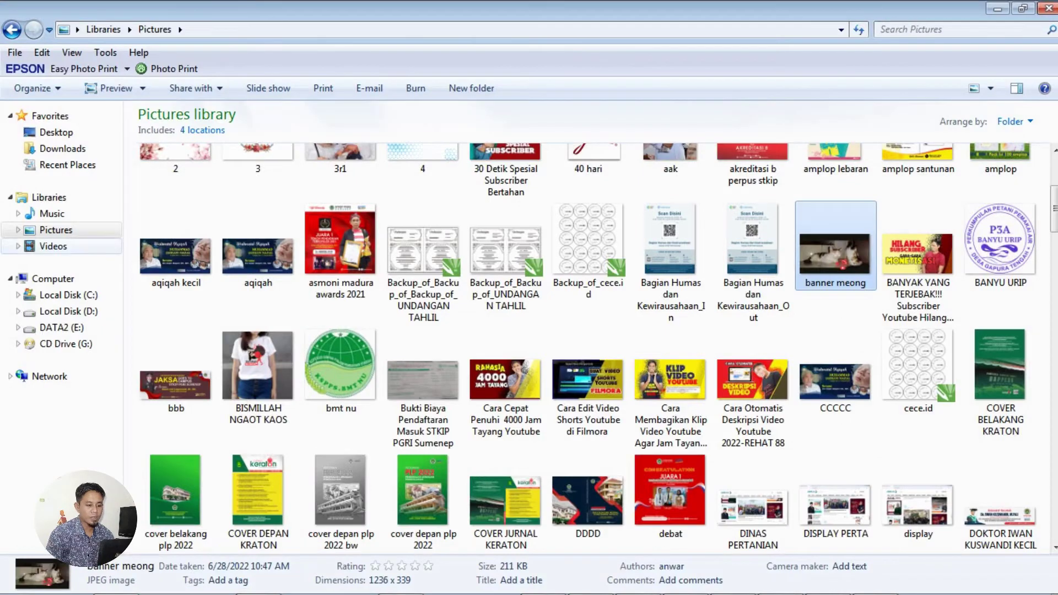
{"action": "left_click", "coordinate": [53, 246]}
{"action": "double_click", "coordinate": [258, 193]}
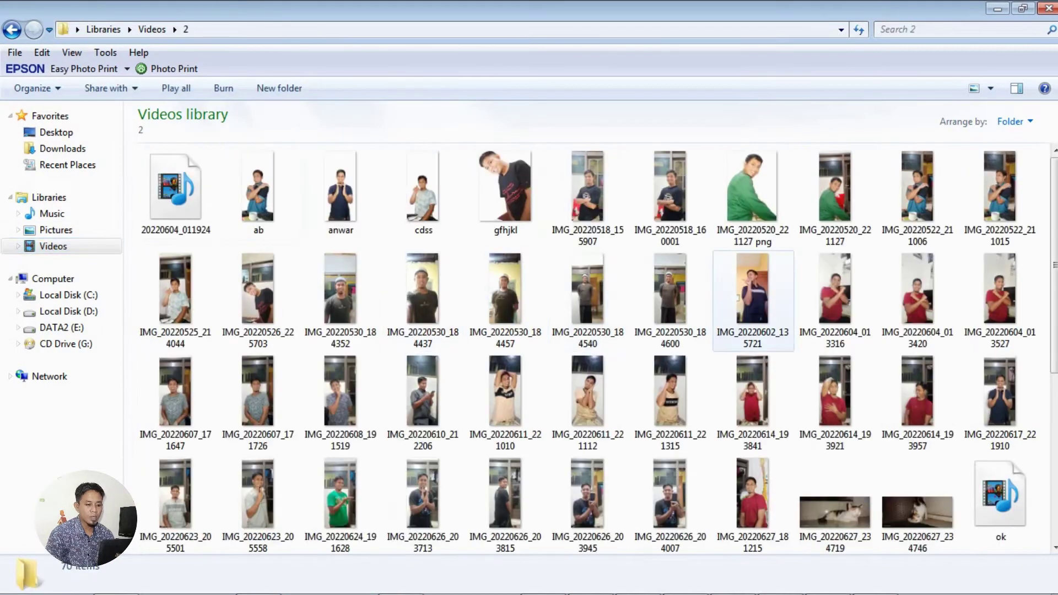
{"action": "scroll", "coordinate": [753, 313], "scroll_direction": "down", "scroll_amount": 3}
{"action": "left_click", "coordinate": [835, 220]}
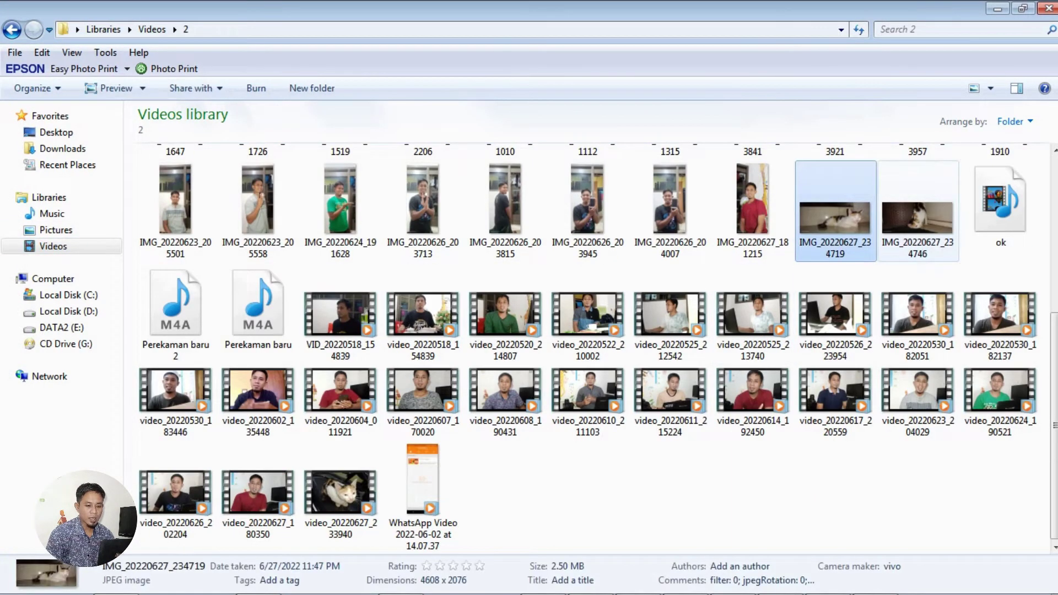
{"action": "left_click", "coordinate": [918, 220], "text": "ctrl"}
{"action": "left_click_drag", "start_coordinate": [918, 221], "coordinate": [929, 505]}
{"action": "key", "text": "alt+Tab"}
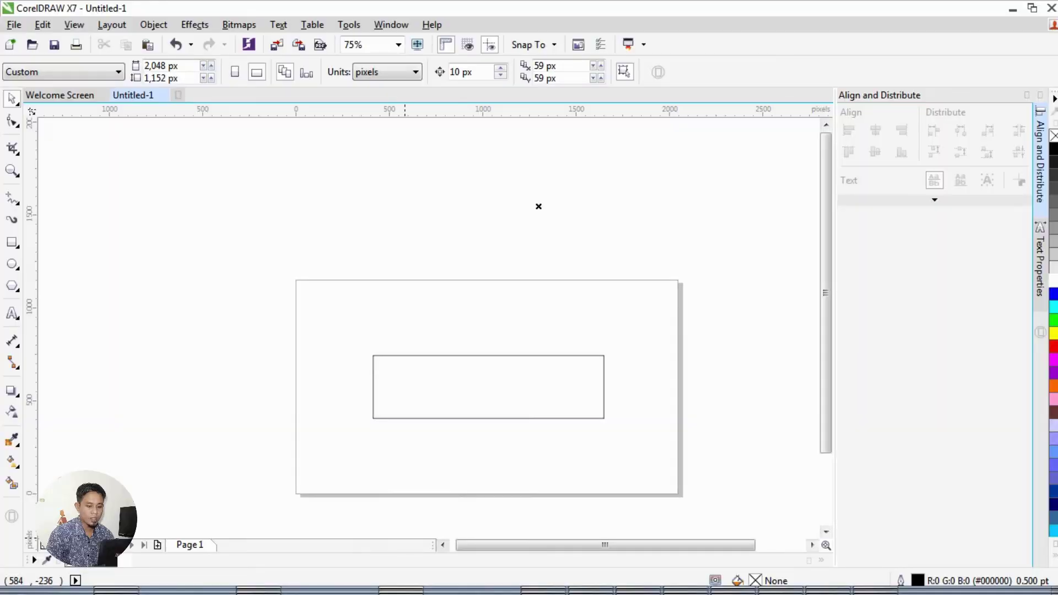
{"action": "left_click_drag", "start_coordinate": [539, 206], "coordinate": [457, 275]}
Move the lying cat photo below the other photo and scale it down to about a third of its size
{"action": "scroll", "coordinate": [457, 275], "scroll_direction": "down", "scroll_amount": 3}
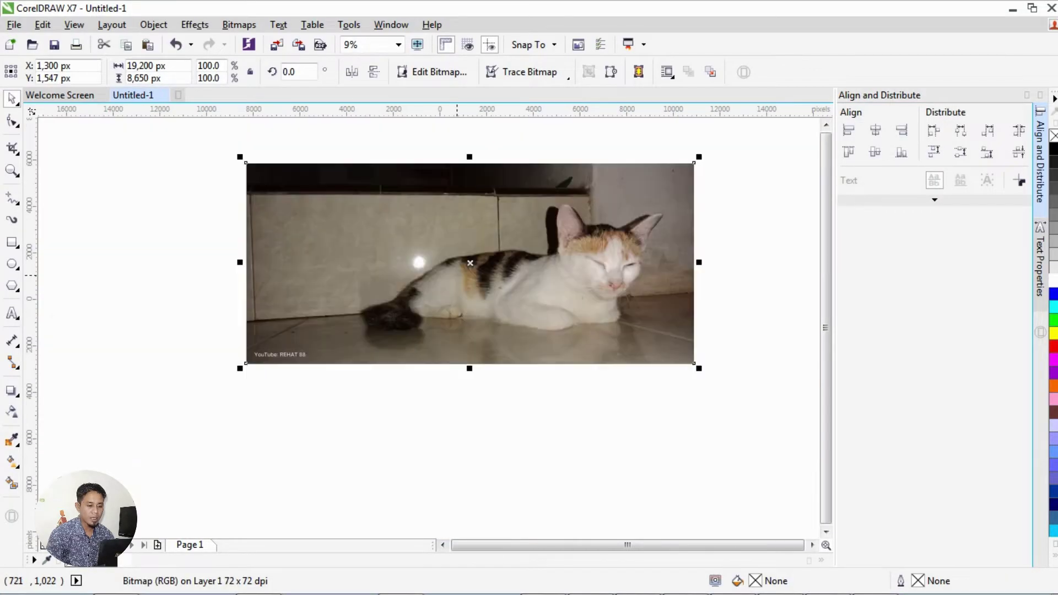
{"action": "left_click", "coordinate": [704, 339]}
{"action": "left_click", "coordinate": [683, 263]}
{"action": "left_click_drag", "start_coordinate": [684, 263], "coordinate": [630, 405]}
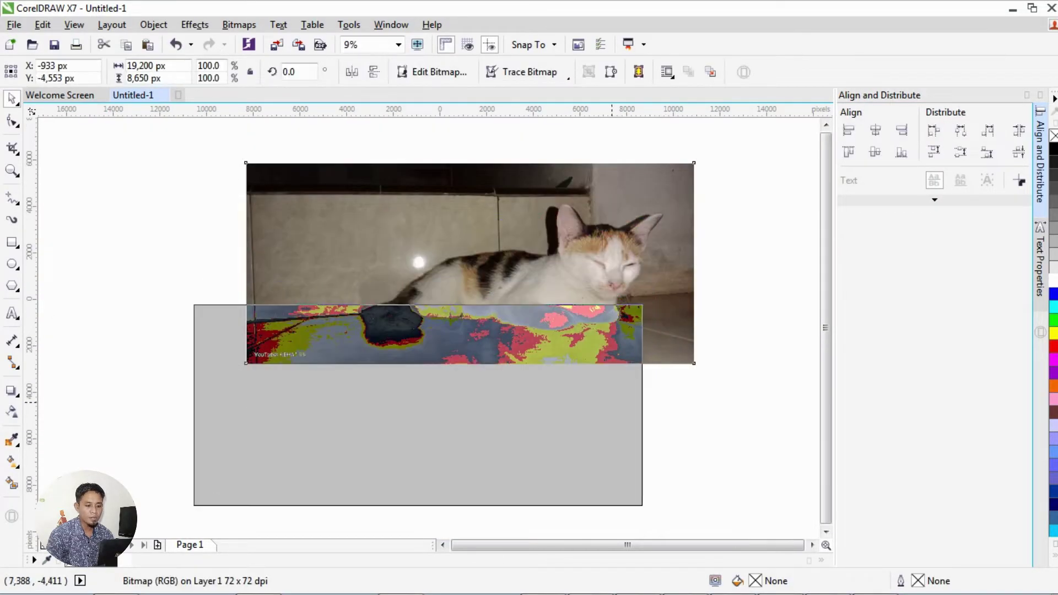
{"action": "left_click_drag", "start_coordinate": [646, 510], "coordinate": [498, 444]}
Scale down the photo of the cat beside the wicker basket and place it outside the page's lower-right corner
{"action": "left_click", "coordinate": [581, 310]}
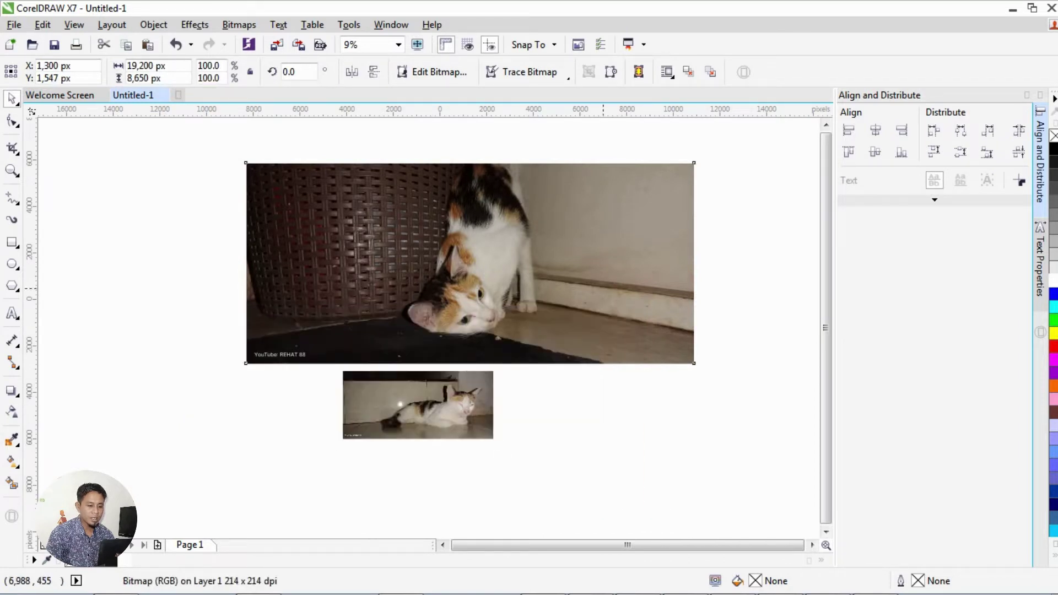
{"action": "left_click_drag", "start_coordinate": [241, 159], "coordinate": [324, 239]}
{"action": "scroll", "coordinate": [424, 264], "scroll_direction": "up", "scroll_amount": 1}
{"action": "left_click_drag", "start_coordinate": [411, 216], "coordinate": [554, 349]}
Scale the lying cat photo down to about 832 × 375 px and place it over the left end of the page's inner rectangle
{"action": "left_click_drag", "start_coordinate": [521, 510], "coordinate": [454, 311]}
{"action": "left_click_drag", "start_coordinate": [190, 273], "coordinate": [282, 314]}
{"action": "scroll", "coordinate": [419, 331], "scroll_direction": "up", "scroll_amount": 1}
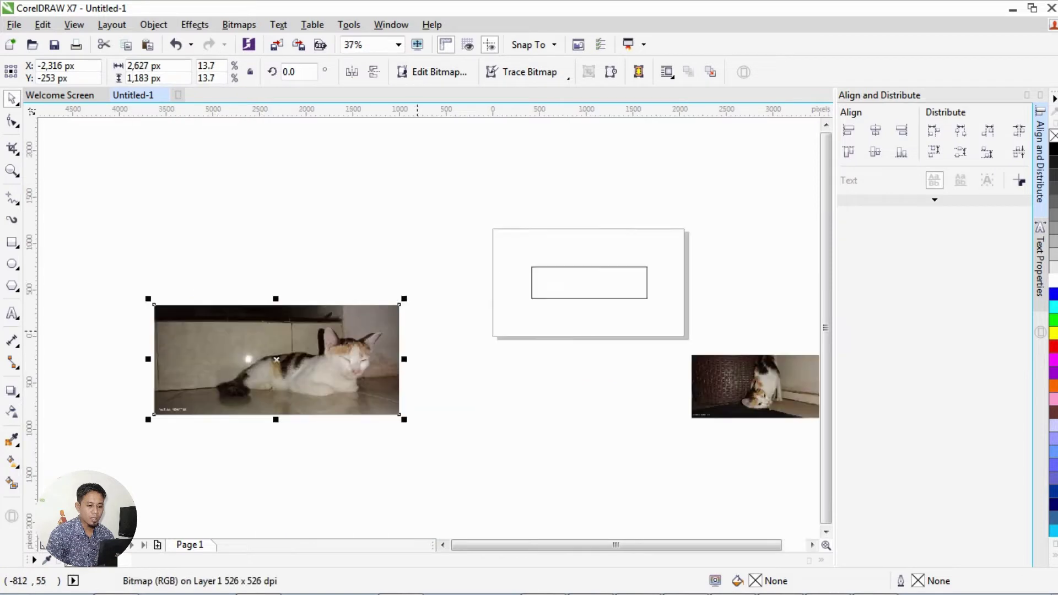
{"action": "left_click_drag", "start_coordinate": [383, 321], "coordinate": [554, 263]}
{"action": "scroll", "coordinate": [554, 263], "scroll_direction": "up", "scroll_amount": 1}
{"action": "left_click_drag", "start_coordinate": [86, 226], "coordinate": [222, 290]}
{"action": "scroll", "coordinate": [459, 337], "scroll_direction": "up", "scroll_amount": 1}
{"action": "left_click_drag", "start_coordinate": [343, 365], "coordinate": [560, 297]}
{"action": "left_click_drag", "start_coordinate": [199, 174], "coordinate": [237, 204]}
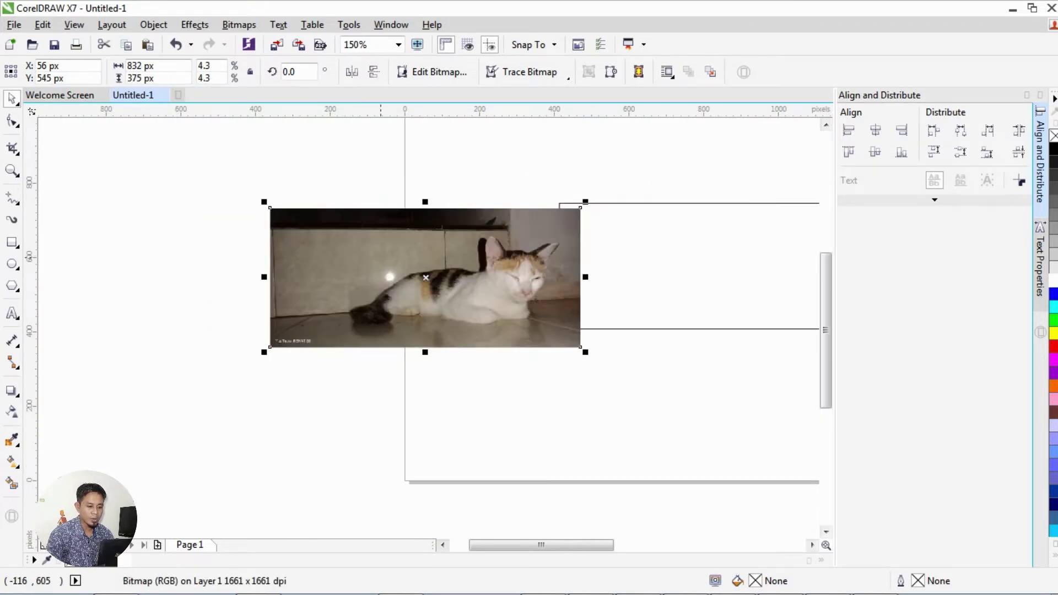
{"action": "left_click_drag", "start_coordinate": [461, 279], "coordinate": [532, 275]}
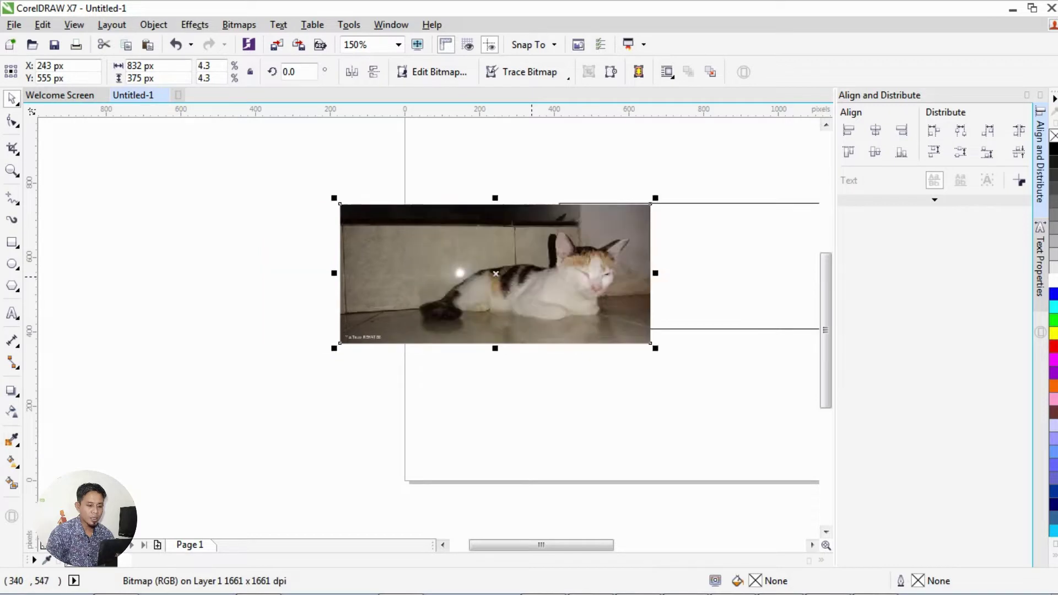
Shrink the lying cat photo to about 754 × 340 px so its edges line up with the inner rectangle's height
{"action": "scroll", "coordinate": [532, 276], "scroll_direction": "down", "scroll_amount": 2}
{"action": "scroll", "coordinate": [558, 272], "scroll_direction": "up", "scroll_amount": 2}
{"action": "left_click_drag", "start_coordinate": [416, 361], "coordinate": [382, 347]}
{"action": "scroll", "coordinate": [405, 299], "scroll_direction": "down", "scroll_amount": 2}
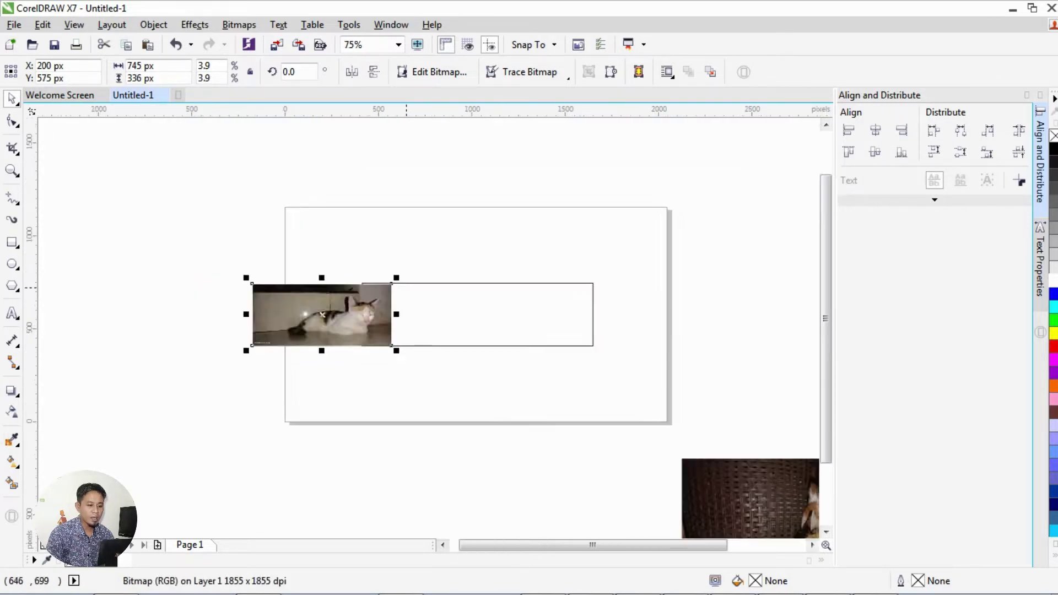
{"action": "scroll", "coordinate": [406, 291], "scroll_direction": "up", "scroll_amount": 8}
{"action": "left_click_drag", "start_coordinate": [370, 320], "coordinate": [396, 308]}
{"action": "scroll", "coordinate": [395, 302], "scroll_direction": "down", "scroll_amount": 4}
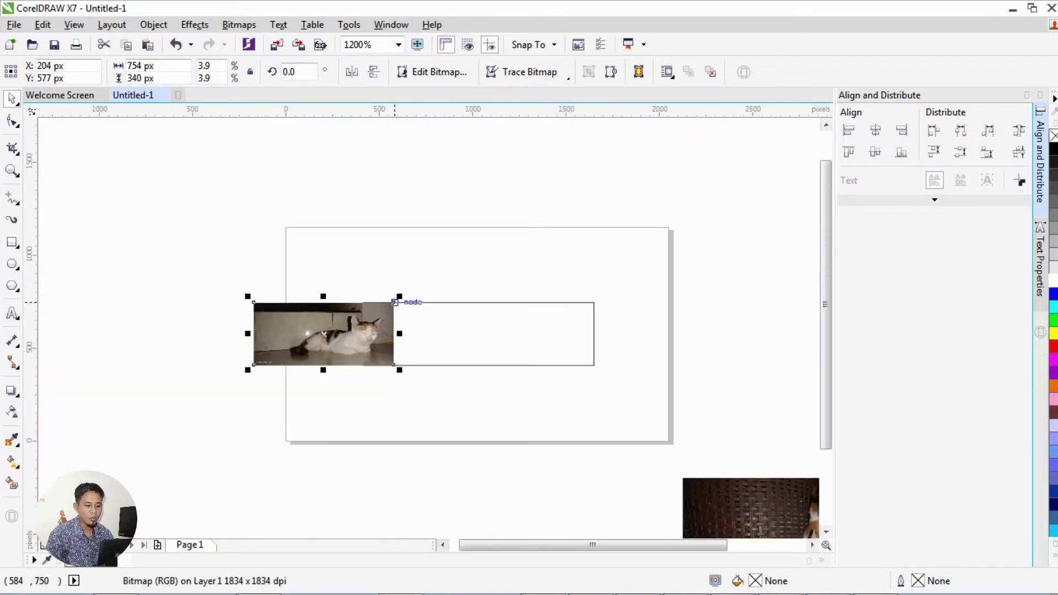
Place the basket cat photo beside the lying cat photo and scale it to about 755 × 340 px to match the inner rectangle's height
{"action": "left_click_drag", "start_coordinate": [720, 498], "coordinate": [435, 326]}
{"action": "left_click_drag", "start_coordinate": [679, 431], "coordinate": [547, 372]}
{"action": "scroll", "coordinate": [385, 372], "scroll_direction": "up", "scroll_amount": 3}
{"action": "left_click_drag", "start_coordinate": [482, 365], "coordinate": [574, 325]}
{"action": "left_click_drag", "start_coordinate": [739, 307], "coordinate": [648, 307]}
{"action": "scroll", "coordinate": [488, 352], "scroll_direction": "down", "scroll_amount": 2}
{"action": "scroll", "coordinate": [473, 251], "scroll_direction": "up", "scroll_amount": 3}
{"action": "left_click_drag", "start_coordinate": [575, 320], "coordinate": [581, 327]}
{"action": "scroll", "coordinate": [471, 259], "scroll_direction": "down", "scroll_amount": 3}
Mirror the basket cat photo horizontally and slide it partly beneath the lying cat photo's right end
{"action": "left_click", "coordinate": [471, 259]}
{"action": "scroll", "coordinate": [548, 366], "scroll_direction": "up", "scroll_amount": 1}
{"action": "left_click", "coordinate": [512, 297]}
{"action": "left_click", "coordinate": [352, 72]}
{"action": "left_click_drag", "start_coordinate": [545, 286], "coordinate": [607, 328]}
{"action": "left_click_drag", "start_coordinate": [592, 290], "coordinate": [442, 292]}
{"action": "scroll", "coordinate": [528, 328], "scroll_direction": "down", "scroll_amount": 1}
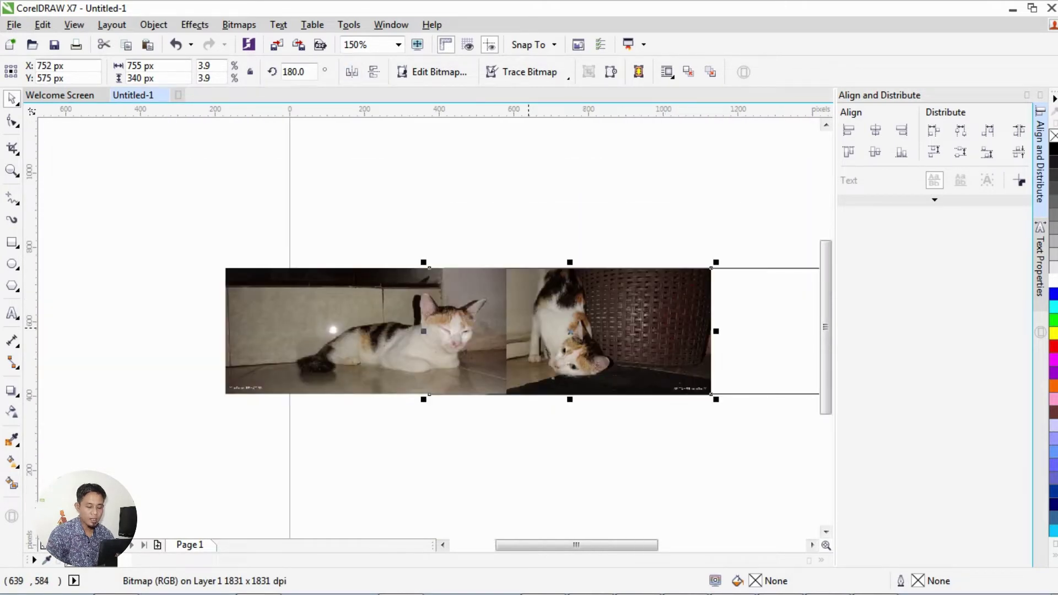
Apply a horizontal linear transparency that fades the lying cat photo's right edge into the basket photo
{"action": "scroll", "coordinate": [525, 328], "scroll_direction": "up", "scroll_amount": 2}
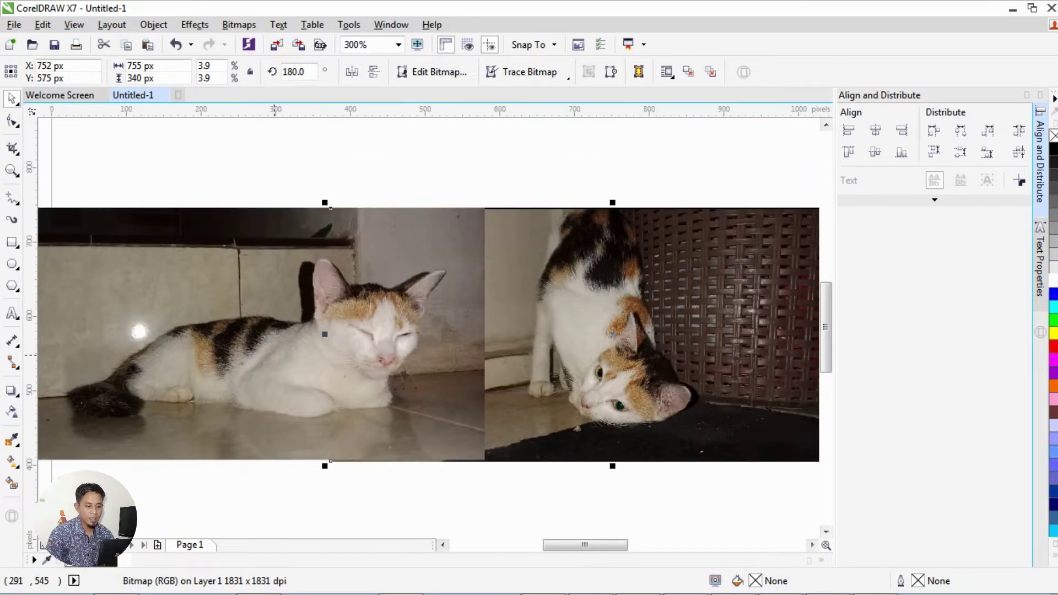
{"action": "left_click", "coordinate": [149, 374]}
{"action": "left_click", "coordinate": [12, 412]}
{"action": "left_click_drag", "start_coordinate": [432, 335], "coordinate": [484, 335]}
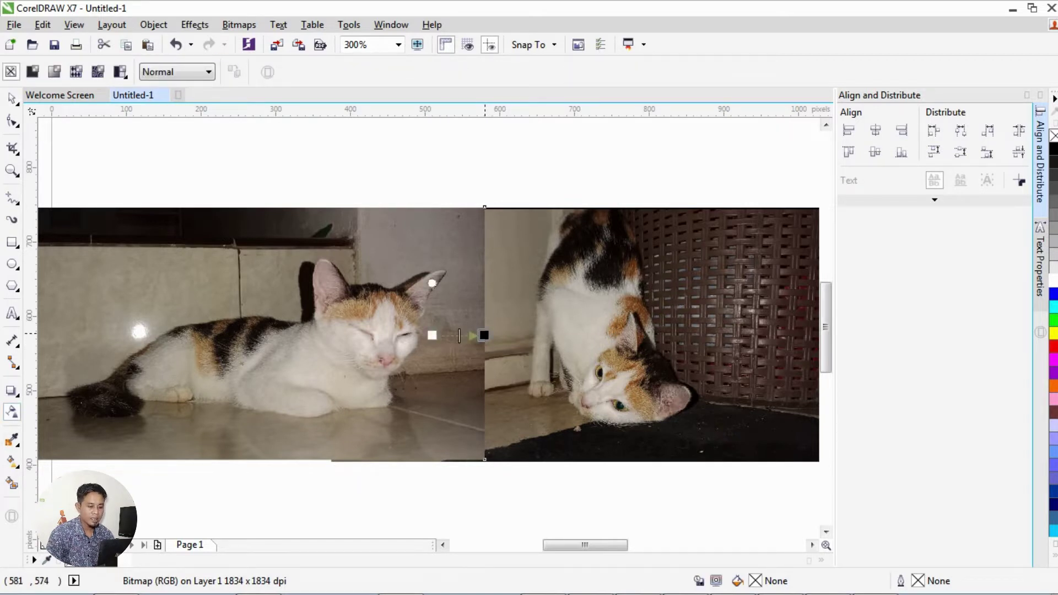
{"action": "key", "text": "space"}
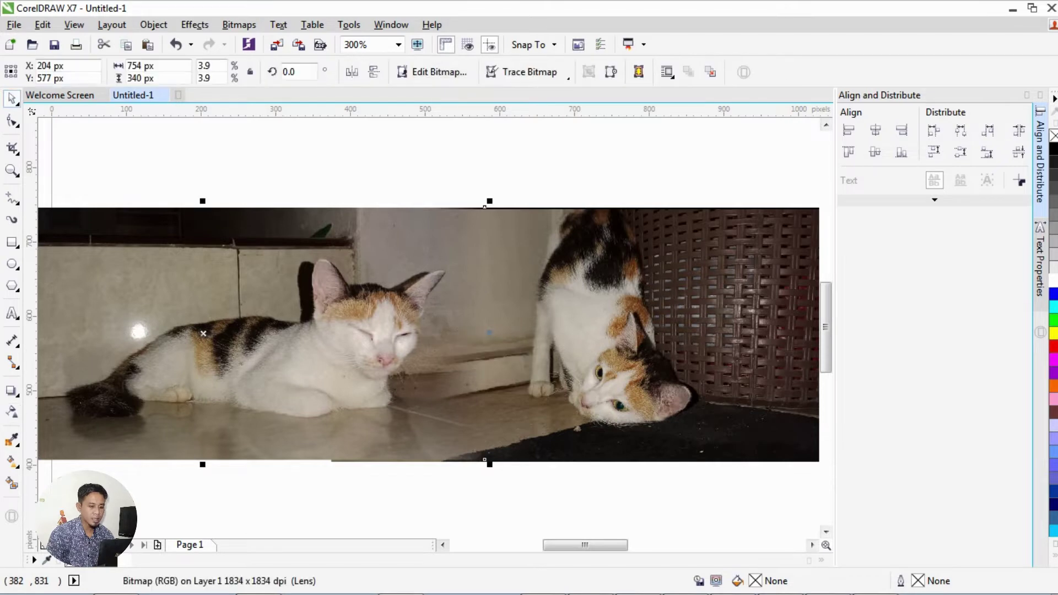
Move the faded lying cat photo closer to the other cat and enlarge it to about 759 × 342 px to cover the lower edge
{"action": "left_click_drag", "start_coordinate": [309, 330], "coordinate": [361, 331]}
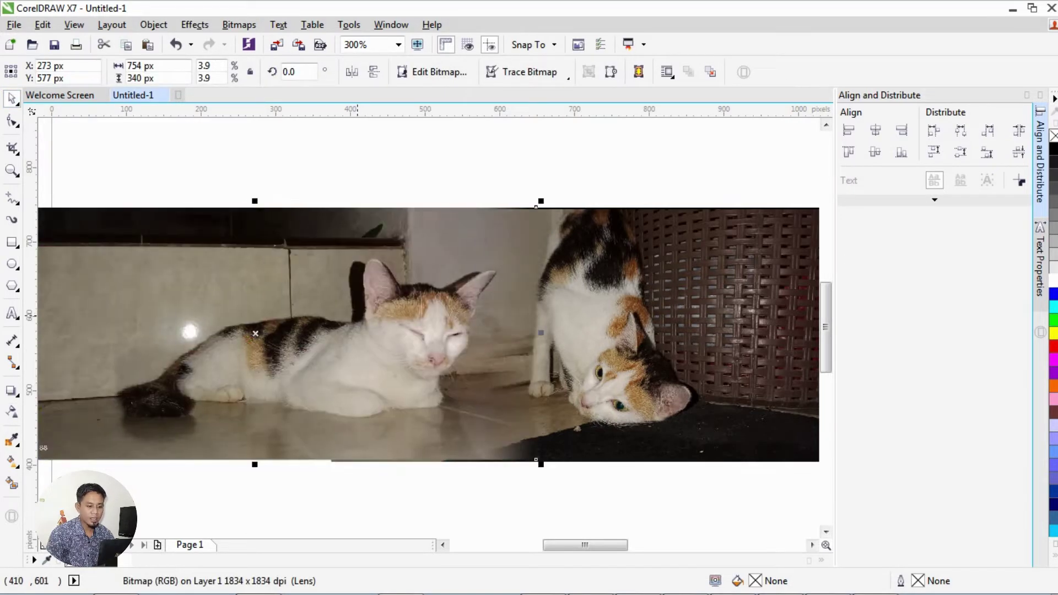
{"action": "scroll", "coordinate": [359, 315], "scroll_direction": "down", "scroll_amount": 2}
{"action": "scroll", "coordinate": [504, 323], "scroll_direction": "up", "scroll_amount": 5}
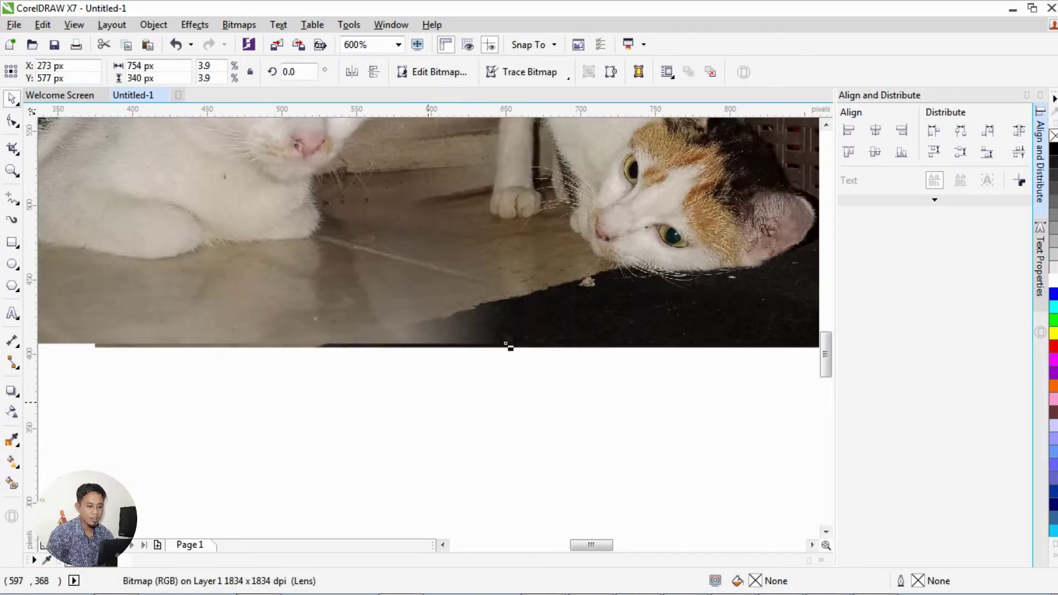
{"action": "left_click_drag", "start_coordinate": [505, 383], "coordinate": [531, 407]}
{"action": "scroll", "coordinate": [530, 406], "scroll_direction": "down", "scroll_amount": 6}
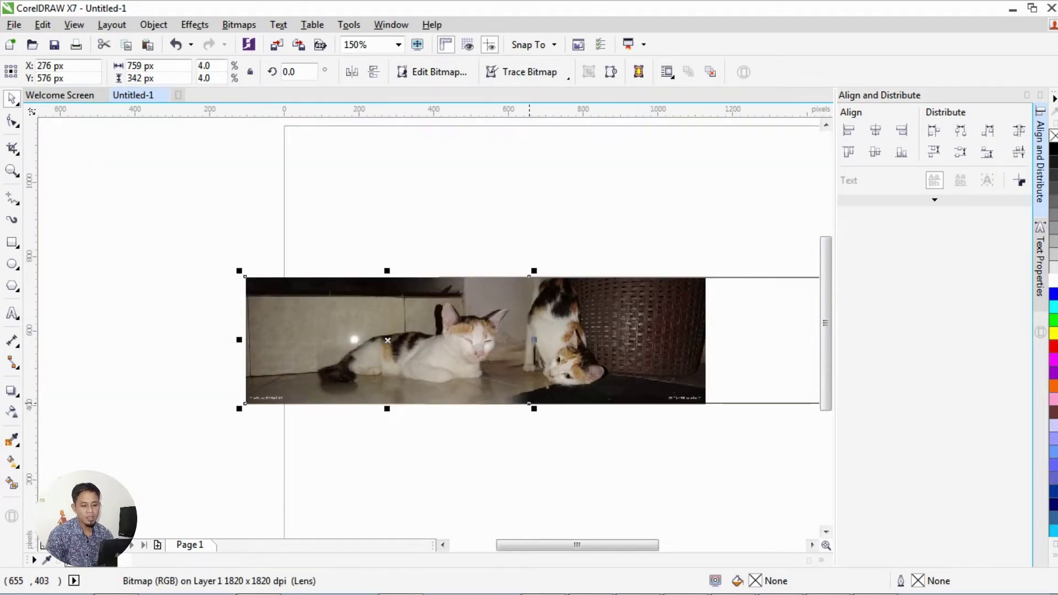
Adjust the lying cat photo's upper corner so its top edge lines up with the basket photo
{"action": "scroll", "coordinate": [404, 296], "scroll_direction": "up", "scroll_amount": 4}
{"action": "scroll", "coordinate": [494, 272], "scroll_direction": "down", "scroll_amount": 2}
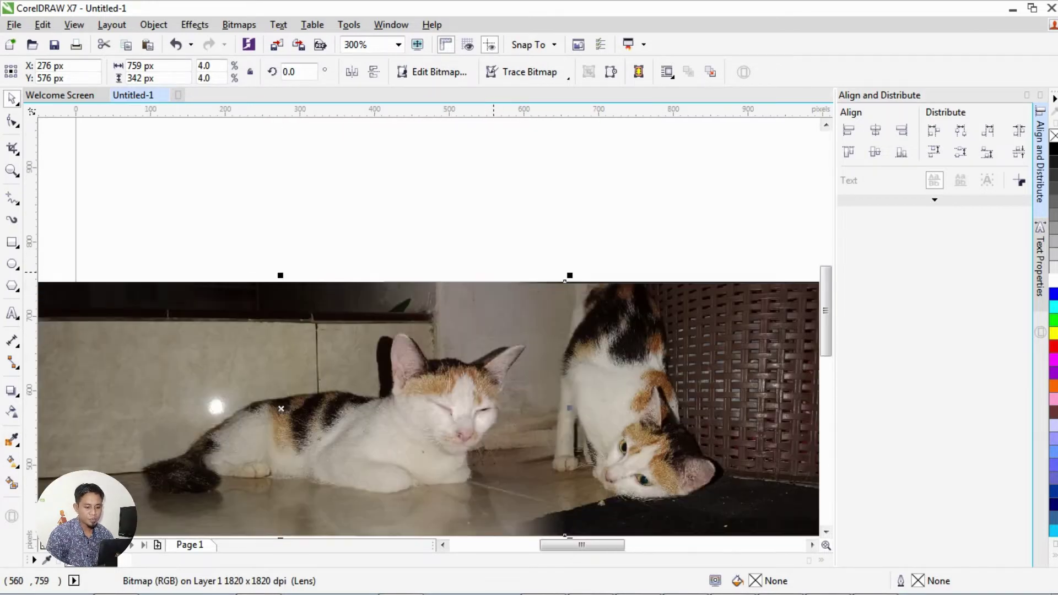
{"action": "scroll", "coordinate": [492, 278], "scroll_direction": "up", "scroll_amount": 4}
{"action": "scroll", "coordinate": [490, 292], "scroll_direction": "down", "scroll_amount": 2}
{"action": "scroll", "coordinate": [491, 292], "scroll_direction": "down", "scroll_amount": 1}
{"action": "scroll", "coordinate": [545, 299], "scroll_direction": "up", "scroll_amount": 3}
{"action": "left_click_drag", "start_coordinate": [440, 311], "coordinate": [433, 324]}
{"action": "scroll", "coordinate": [521, 279], "scroll_direction": "down", "scroll_amount": 4}
Group the two blended cat photos into one object
{"action": "left_click", "coordinate": [215, 261]}
{"action": "left_click", "coordinate": [364, 347]}
{"action": "left_click_drag", "start_coordinate": [190, 245], "coordinate": [741, 441]}
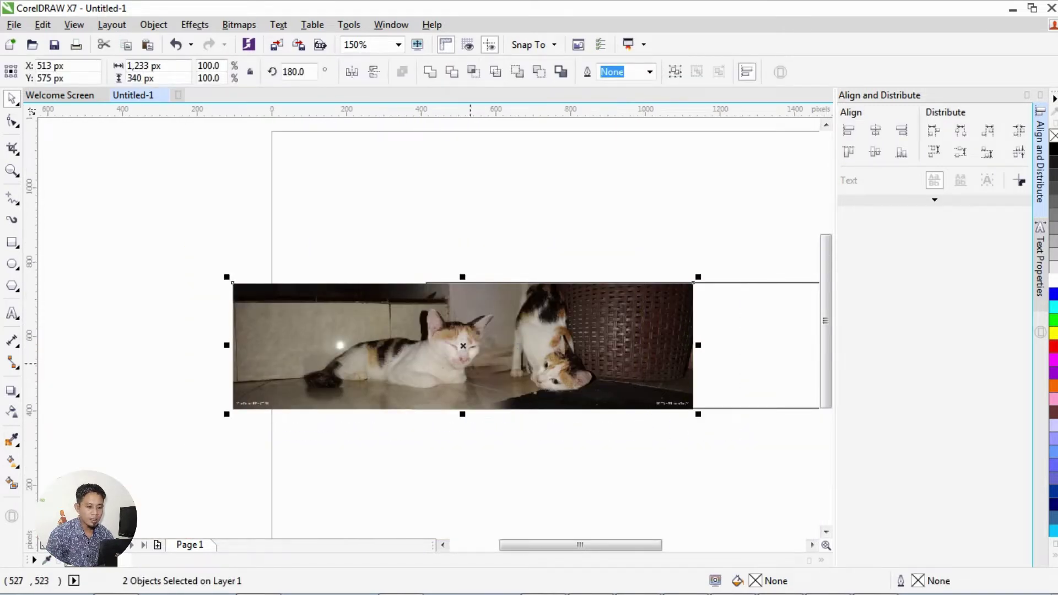
{"action": "right_click", "coordinate": [464, 232]}
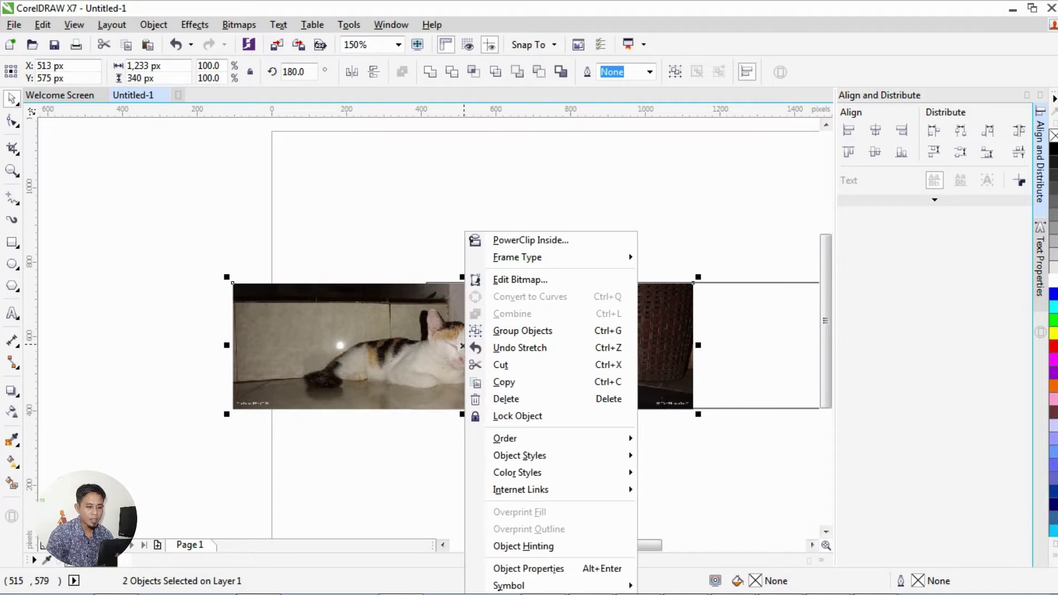
{"action": "mouse_move", "coordinate": [505, 439]}
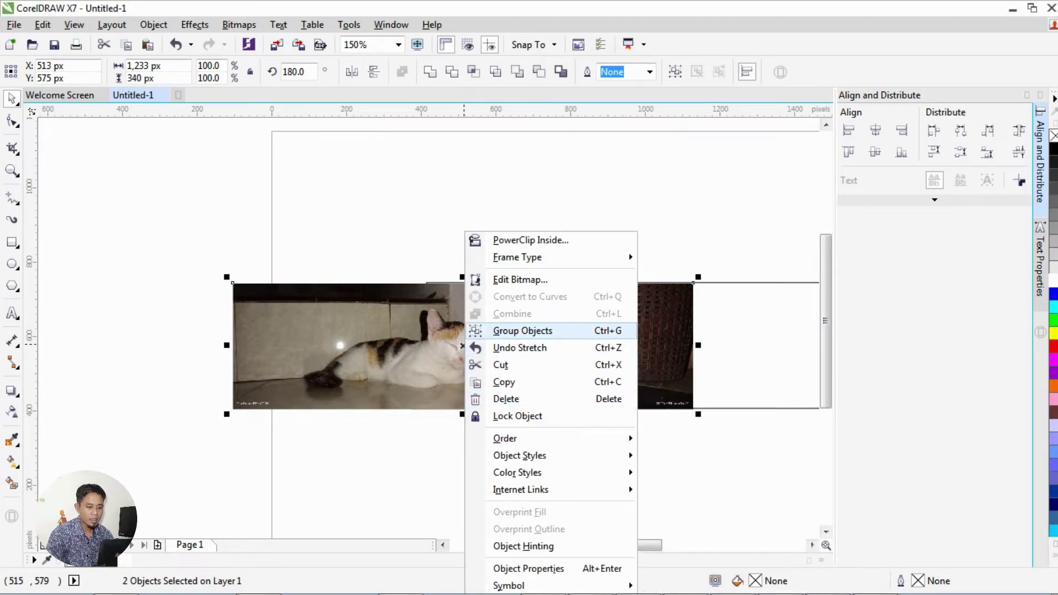
{"action": "left_click", "coordinate": [523, 330]}
Move the photo group below the inner rectangle's upper edge and PowerClip it inside that rectangle
{"action": "left_click_drag", "start_coordinate": [411, 364], "coordinate": [389, 442]}
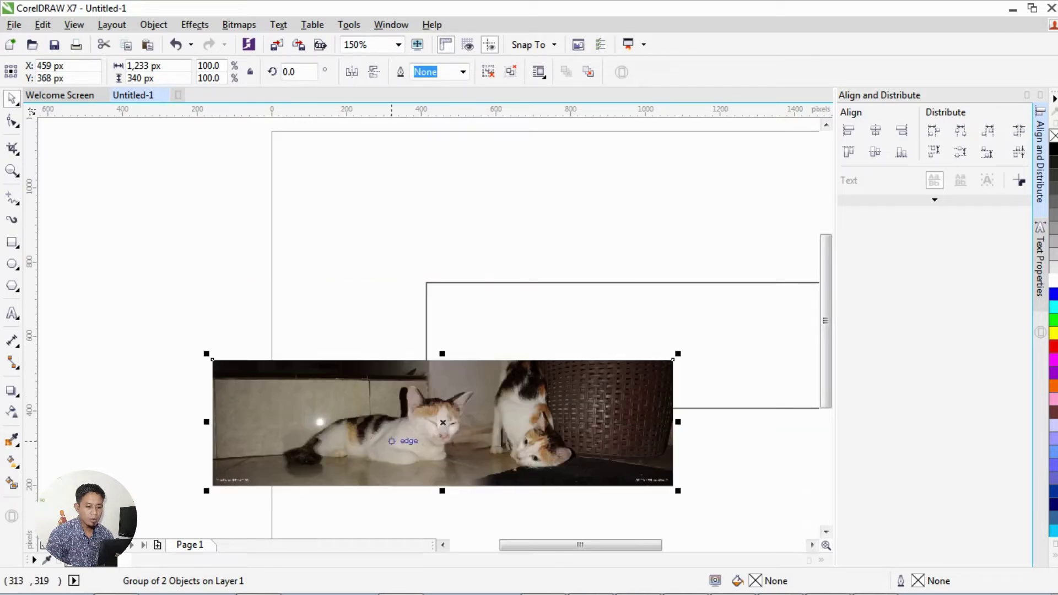
{"action": "right_click", "coordinate": [389, 442]}
{"action": "left_click", "coordinate": [455, 48]}
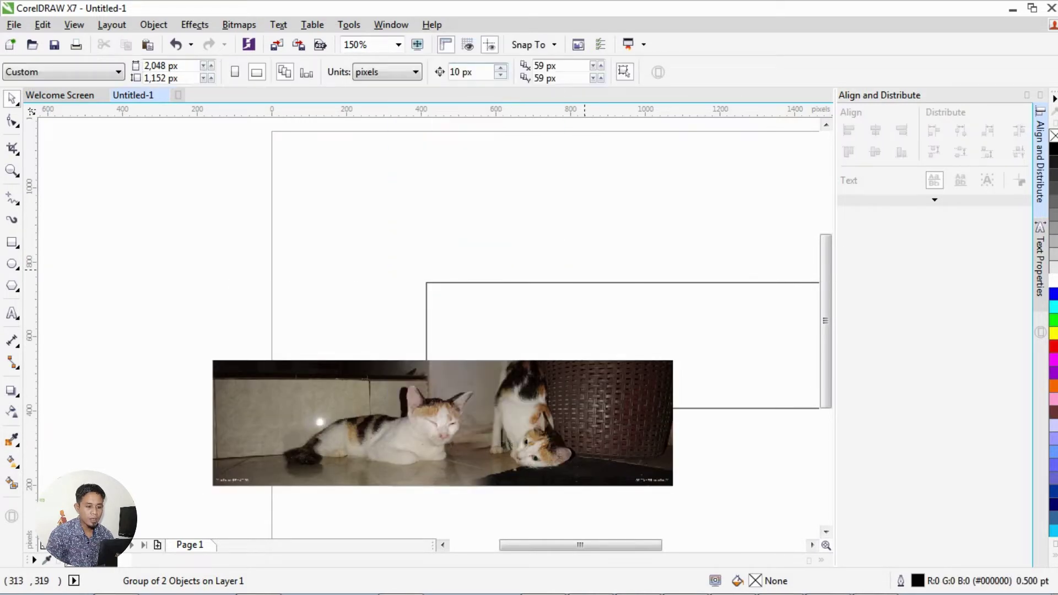
{"action": "left_click", "coordinate": [597, 315]}
{"action": "scroll", "coordinate": [281, 313], "scroll_direction": "down", "scroll_amount": 1}
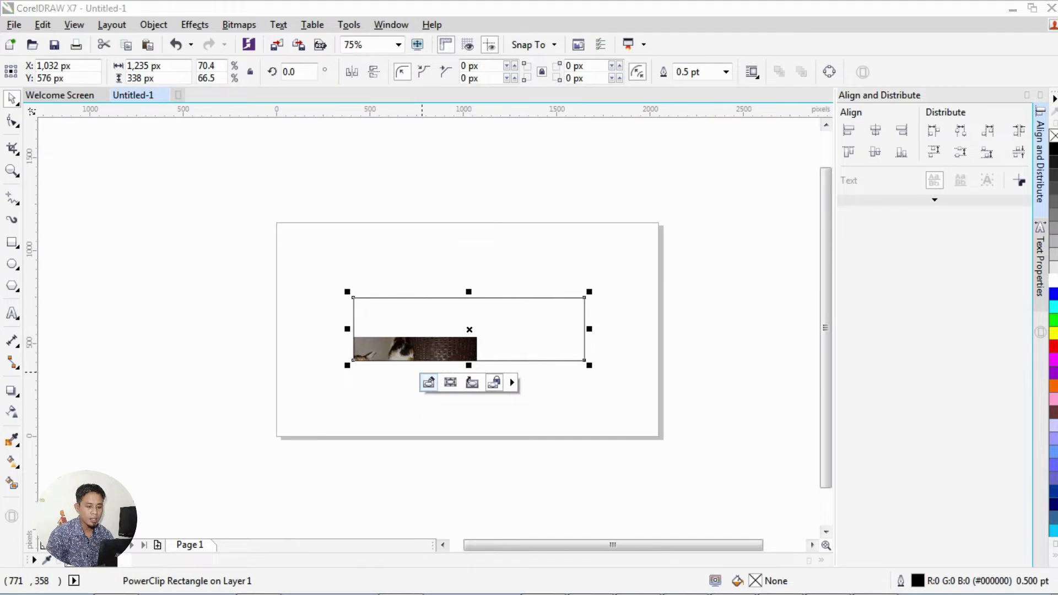
Edit the PowerClip contents and move the photo group over the frame, extending slightly past its left edge
{"action": "left_click", "coordinate": [472, 383]}
{"action": "left_click_drag", "start_coordinate": [423, 342], "coordinate": [534, 304]}
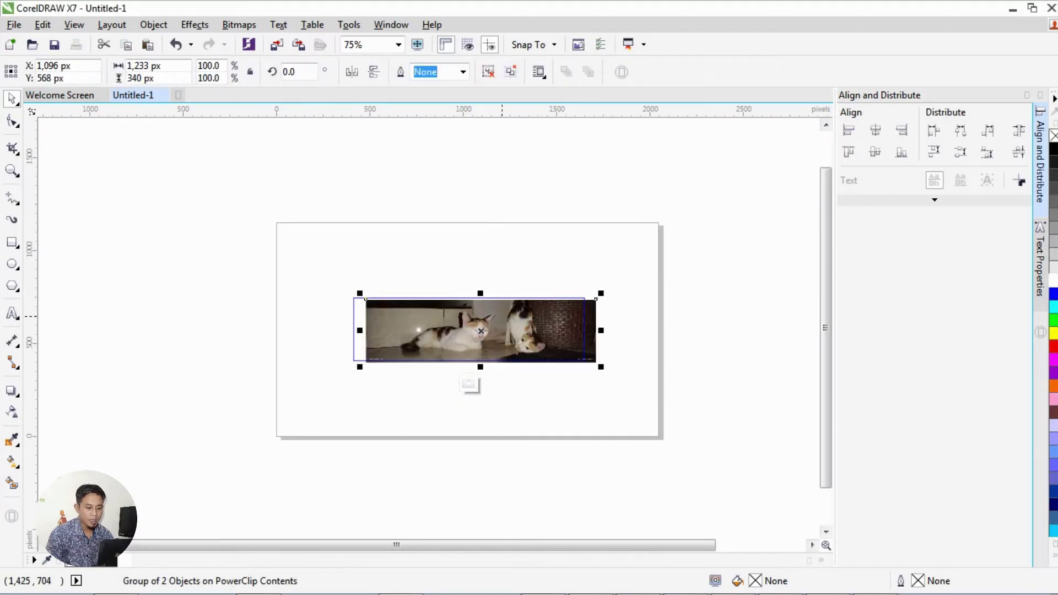
{"action": "scroll", "coordinate": [495, 312], "scroll_direction": "up", "scroll_amount": 2}
{"action": "left_click_drag", "start_coordinate": [466, 331], "coordinate": [433, 337]}
{"action": "scroll", "coordinate": [302, 346], "scroll_direction": "up", "scroll_amount": 2}
{"action": "left_click_drag", "start_coordinate": [302, 345], "coordinate": [291, 348]}
Enlarge the photo group to about 1,323 × 365 px and shift it down to cover the PowerClip frame
{"action": "scroll", "coordinate": [291, 348], "scroll_direction": "down", "scroll_amount": 2}
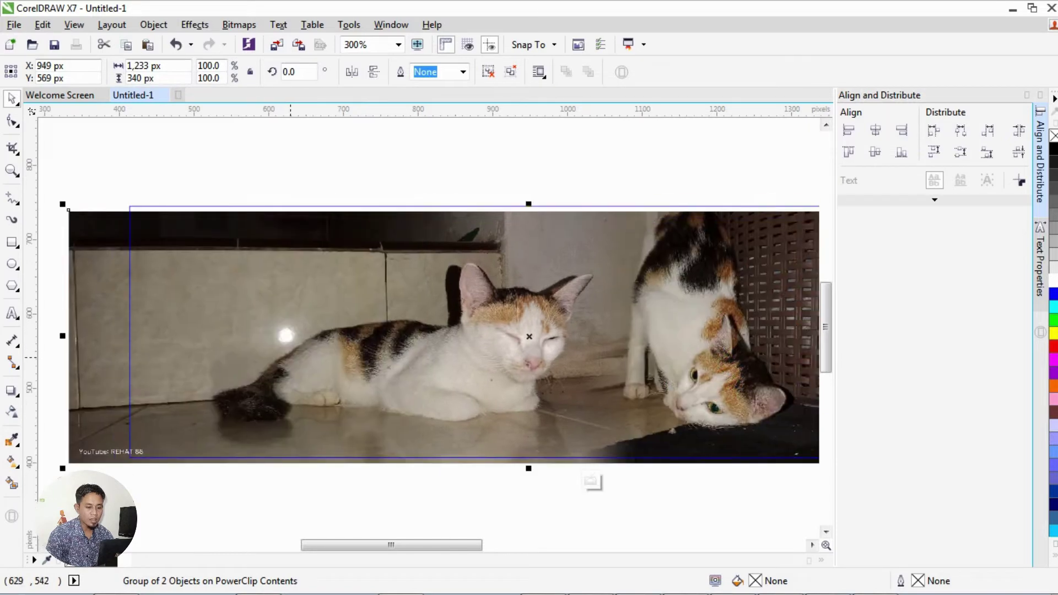
{"action": "left_click_drag", "start_coordinate": [645, 274], "coordinate": [677, 264]}
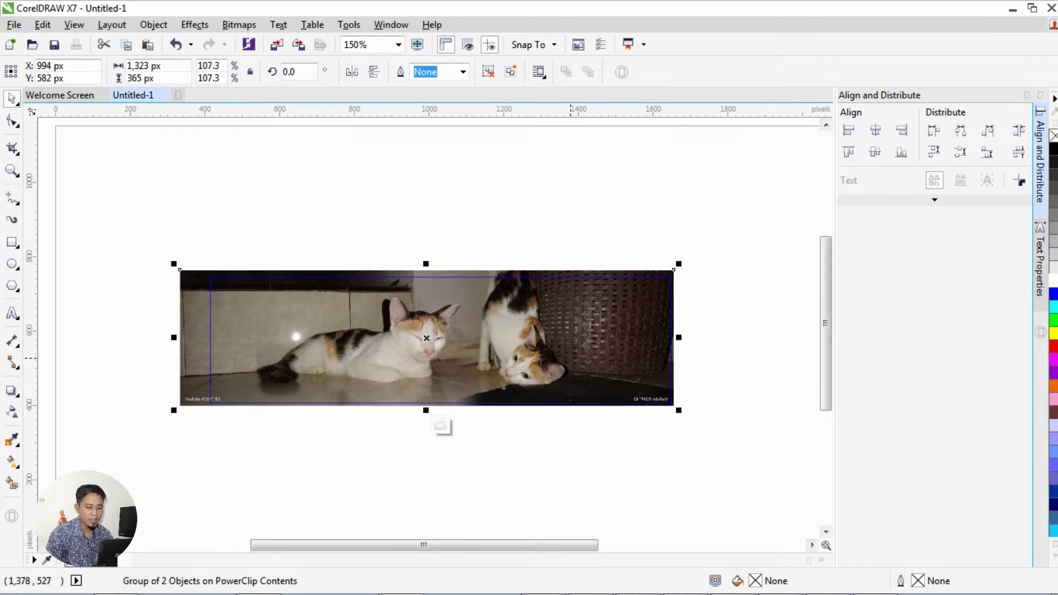
{"action": "left_click_drag", "start_coordinate": [570, 358], "coordinate": [568, 364]}
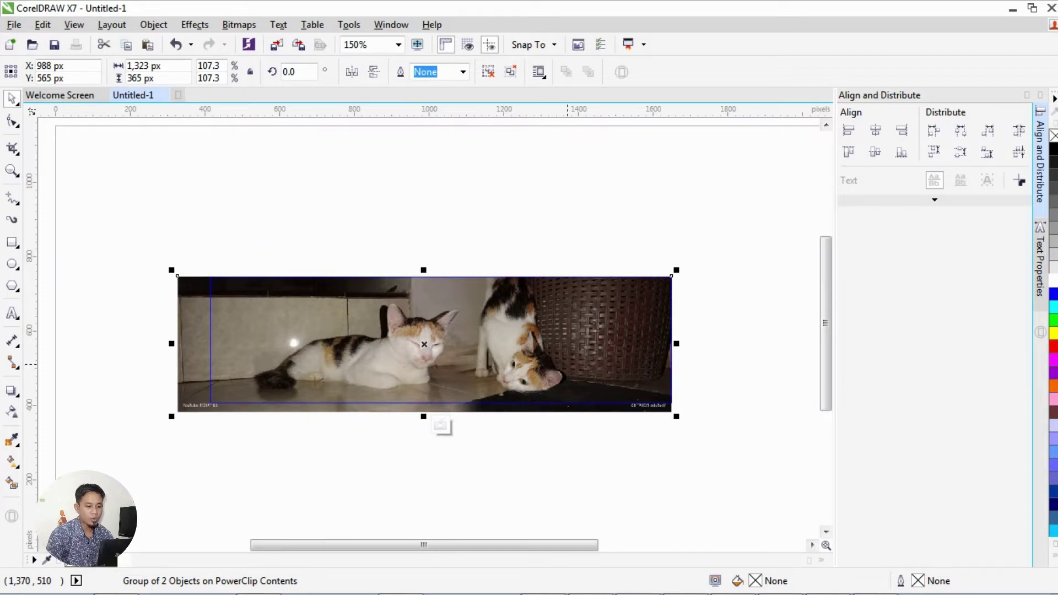
Enlarge the lying cat photo within the group to about 878 × 395 px and nudge it up and left
{"action": "left_click", "coordinate": [182, 385], "text": "ctrl"}
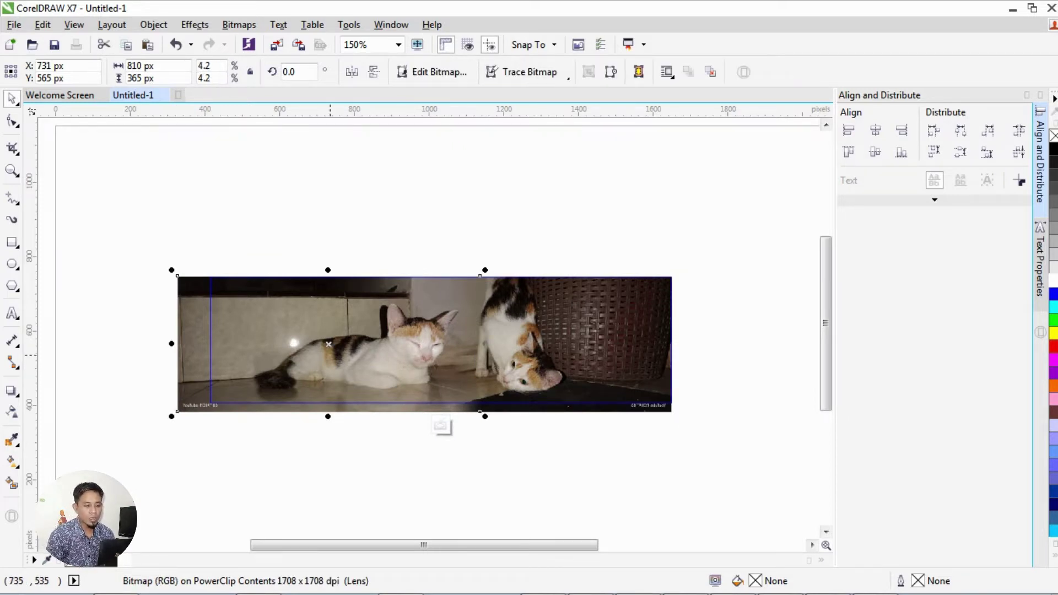
{"action": "left_click_drag", "start_coordinate": [176, 412], "coordinate": [148, 424]}
{"action": "left_click_drag", "start_coordinate": [316, 350], "coordinate": [313, 342]}
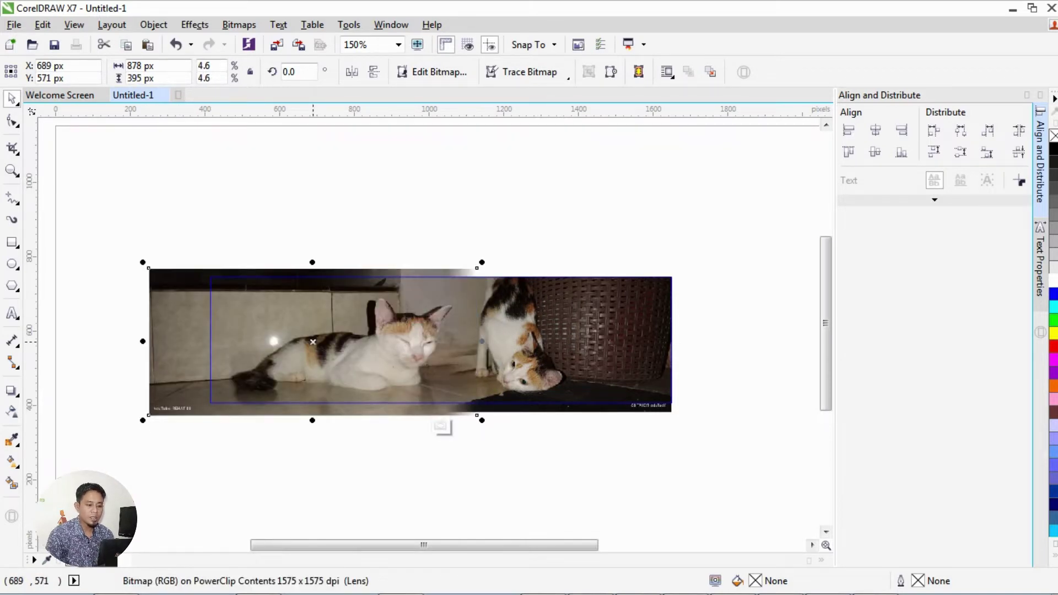
Enlarge the basket cat photo within the group to about 828 × 373 px so it extends past the frame's right edge
{"action": "left_click", "coordinate": [668, 398]}
{"action": "mouse_move", "coordinate": [677, 420]}
{"action": "left_mouse_down"}
{"action": "mouse_move", "coordinate": [687, 414]}
{"action": "mouse_move", "coordinate": [684, 427]}
{"action": "left_mouse_up"}
{"action": "key", "text": "ctrl+z"}
{"action": "left_click", "coordinate": [672, 399], "text": "ctrl"}
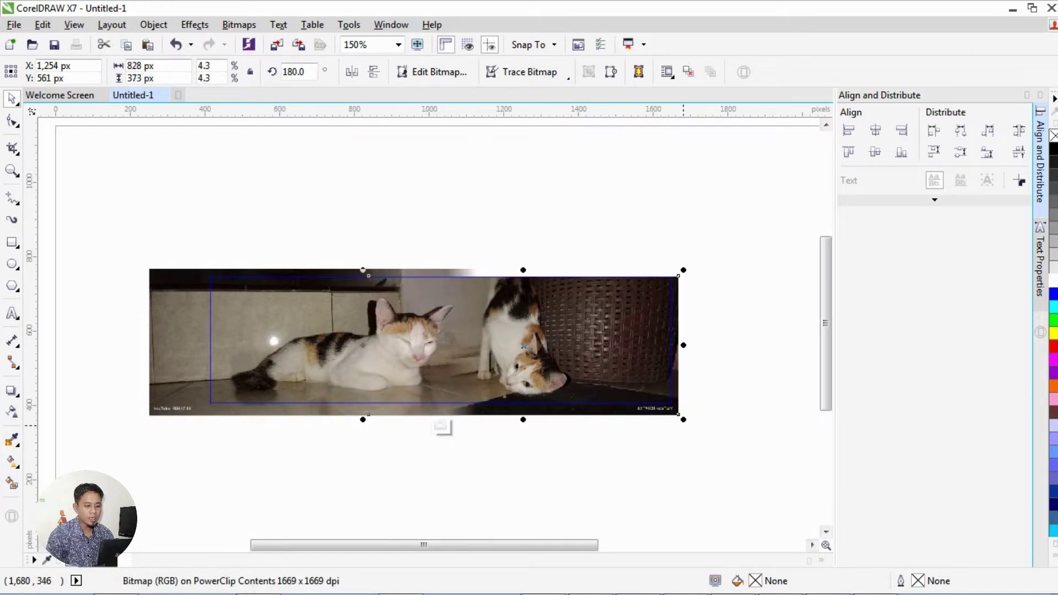
Shift the whole photo group slightly right within the frame and finish editing the PowerClip
{"action": "left_click", "coordinate": [620, 444]}
{"action": "left_click", "coordinate": [619, 415]}
{"action": "left_click_drag", "start_coordinate": [619, 415], "coordinate": [625, 415]}
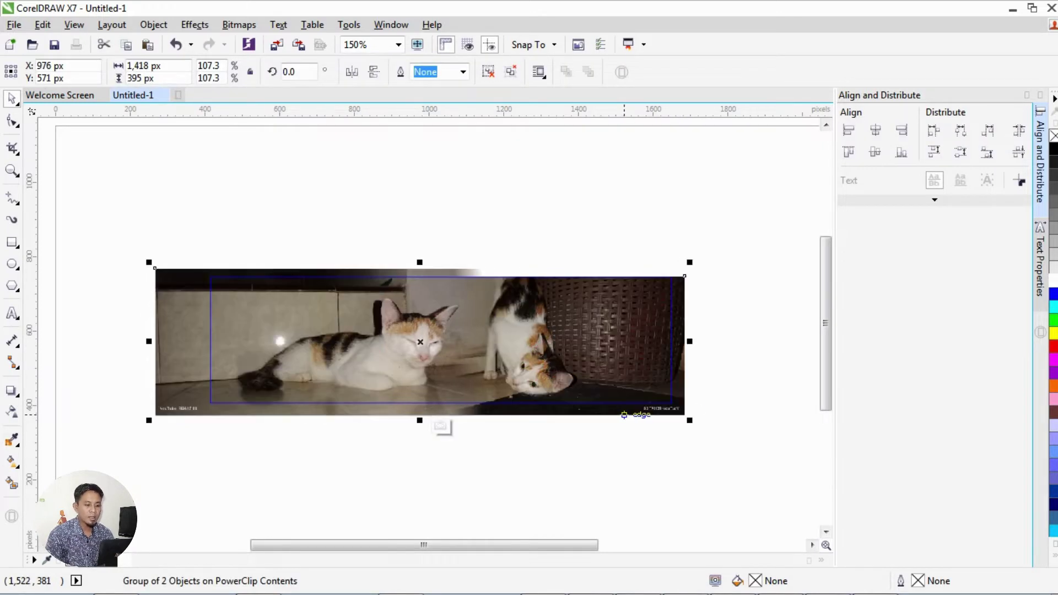
{"action": "left_click", "coordinate": [441, 426]}
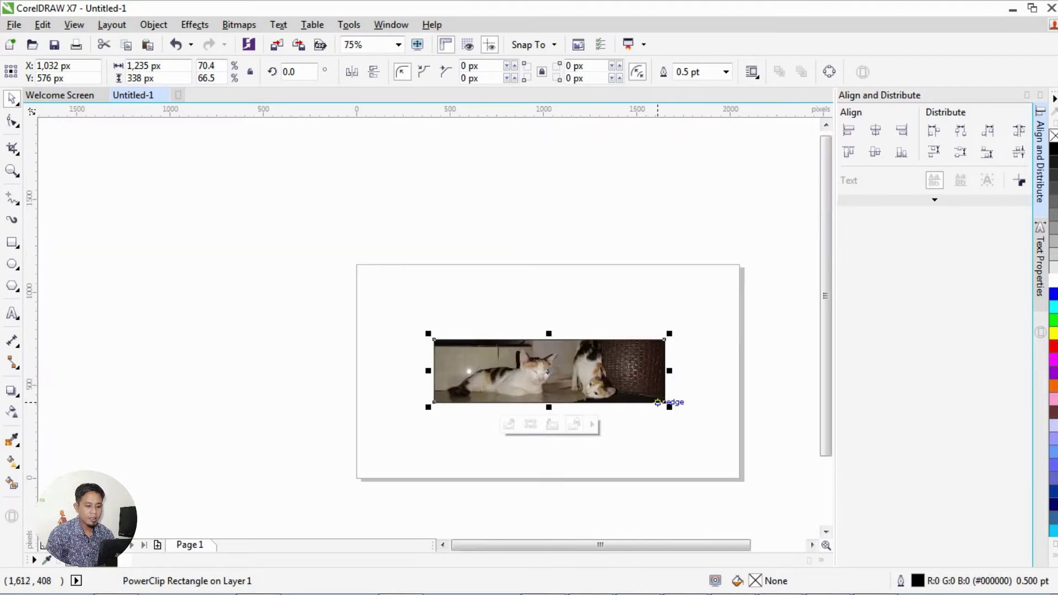
Remove the outline from the PowerClip rectangle holding the cat photos
{"action": "scroll", "coordinate": [658, 403], "scroll_direction": "up", "scroll_amount": 2}
{"action": "scroll", "coordinate": [651, 410], "scroll_direction": "down", "scroll_amount": 2}
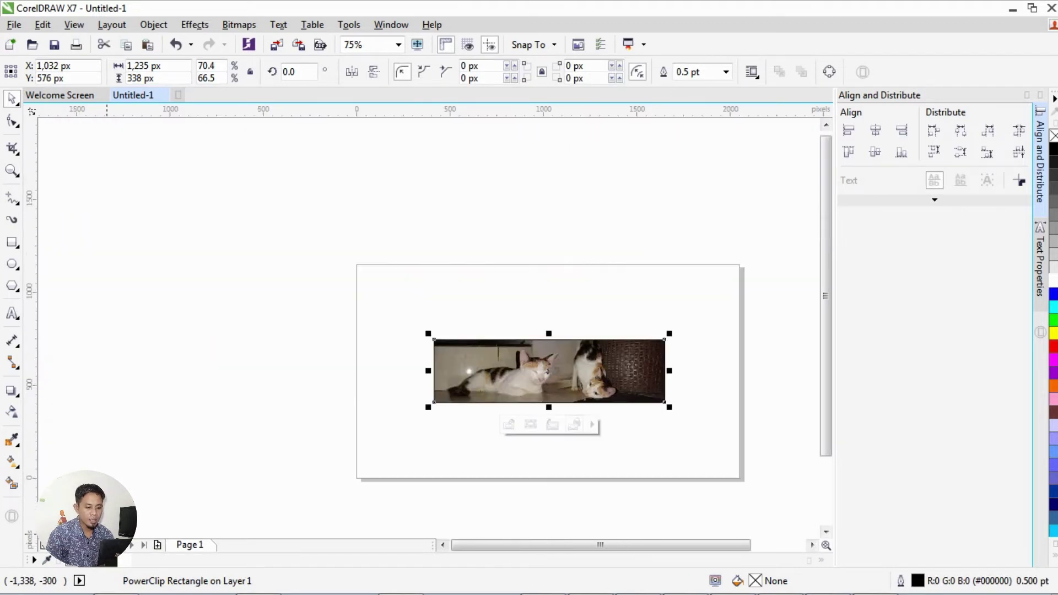
{"action": "right_click", "coordinate": [60, 560]}
{"action": "left_click", "coordinate": [761, 339]}
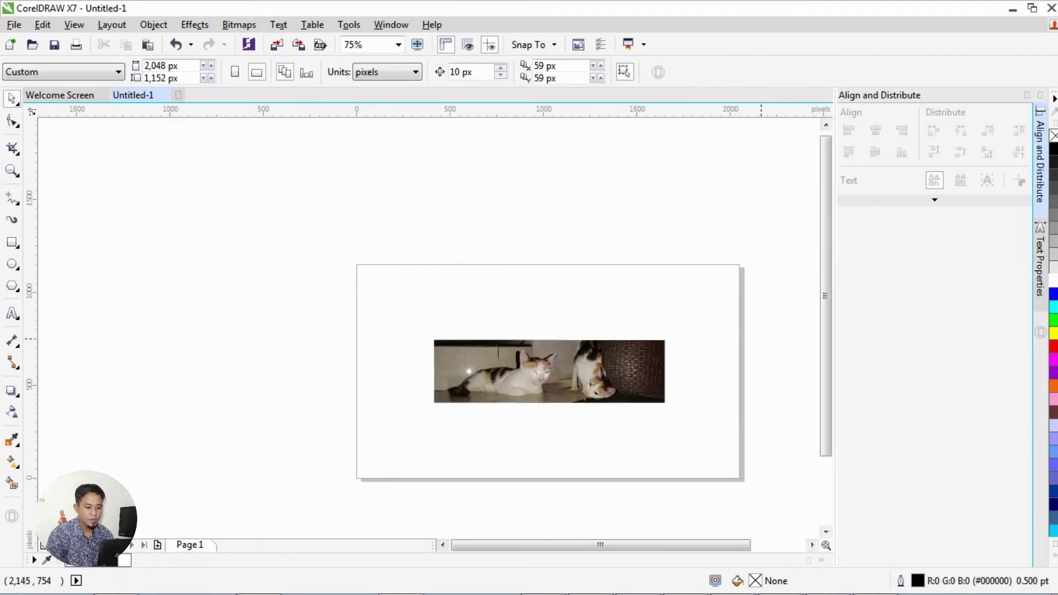
Draw a rectangle over the whole page and size it to 2048 × 1152 px, taking the banner dimensions from the Google result
{"action": "left_click", "coordinate": [12, 242]}
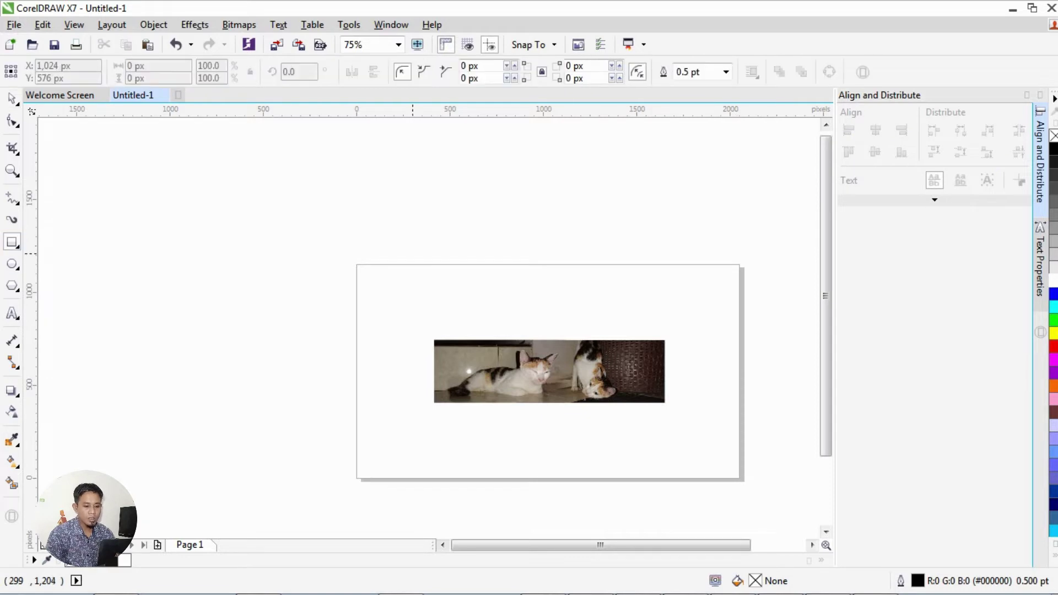
{"action": "left_click_drag", "start_coordinate": [356, 265], "coordinate": [742, 480]}
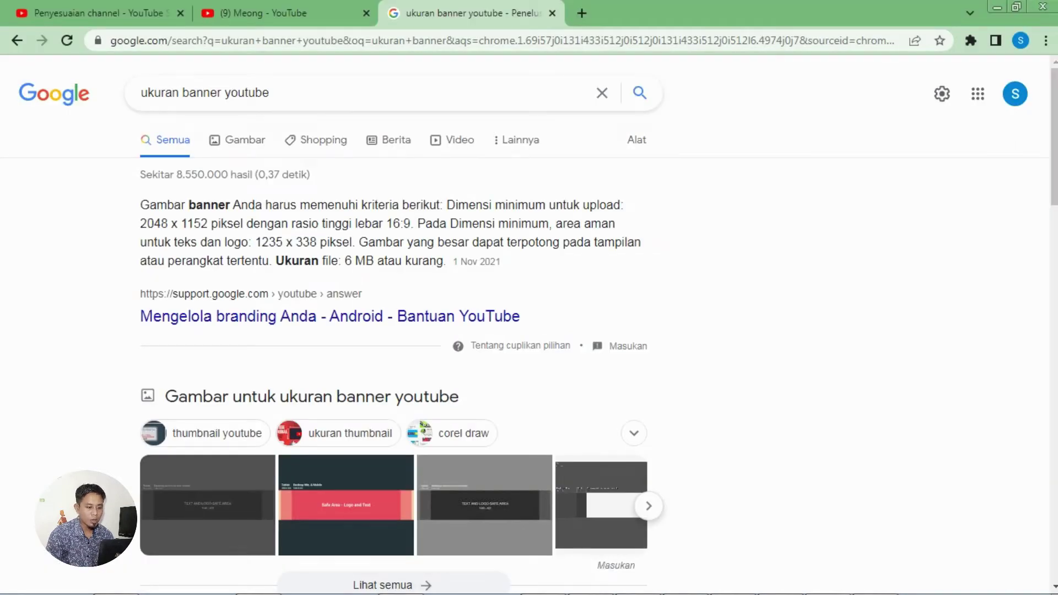
{"action": "left_click_drag", "start_coordinate": [140, 223], "coordinate": [169, 224]}
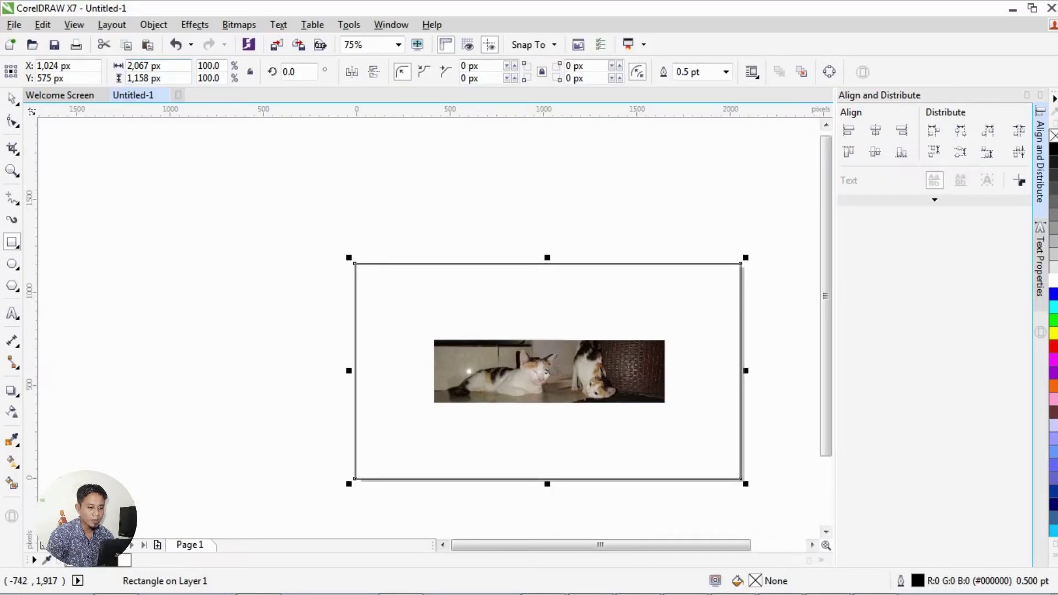
{"action": "left_click_drag", "start_coordinate": [149, 66], "coordinate": [128, 65]}
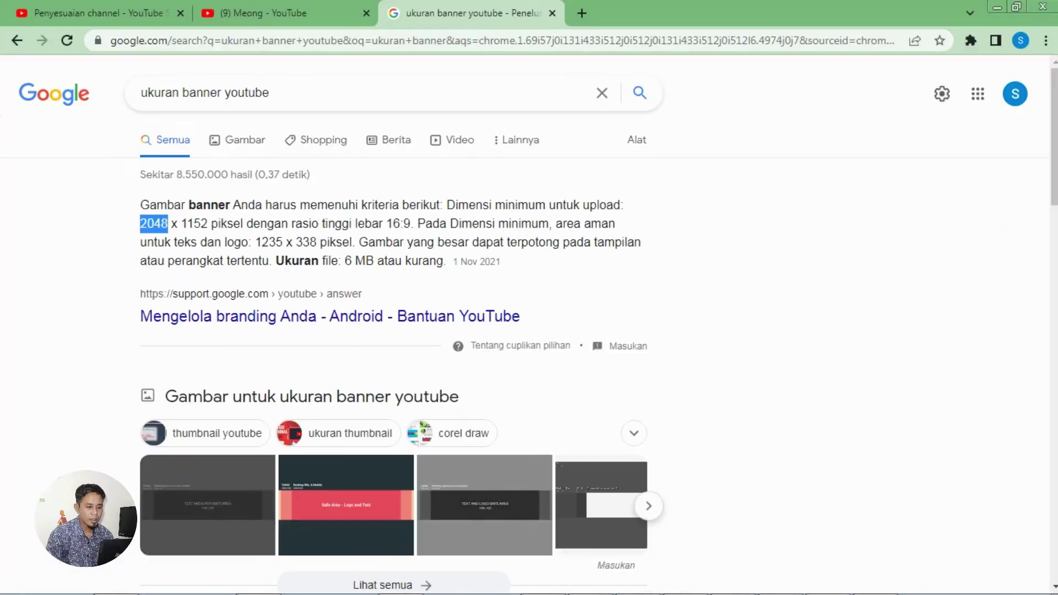
{"action": "left_click_drag", "start_coordinate": [208, 223], "coordinate": [181, 224]}
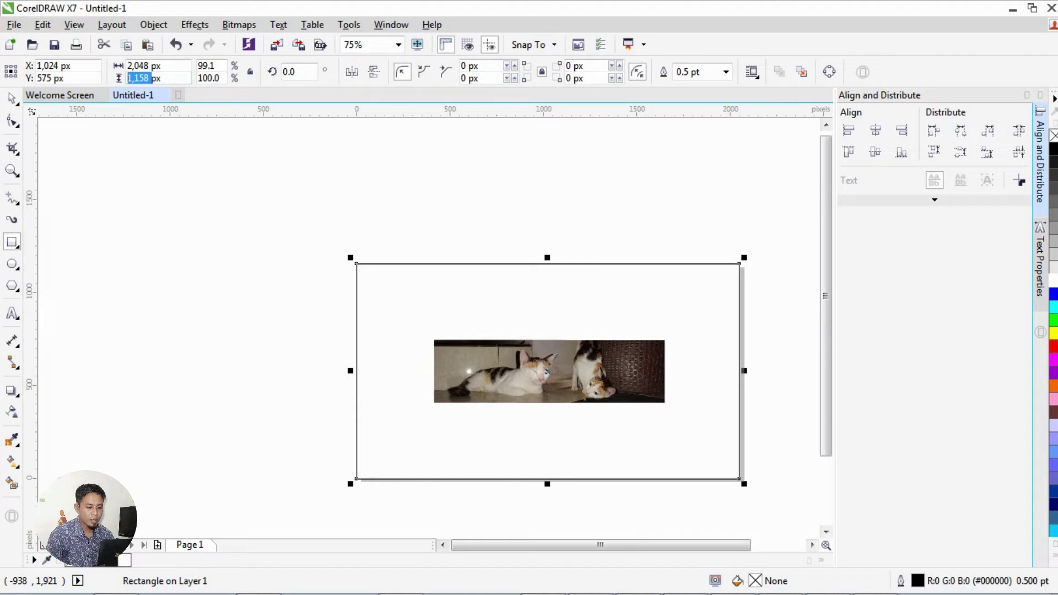
{"action": "type", "text": "1152"}
{"action": "key", "text": "Return"}
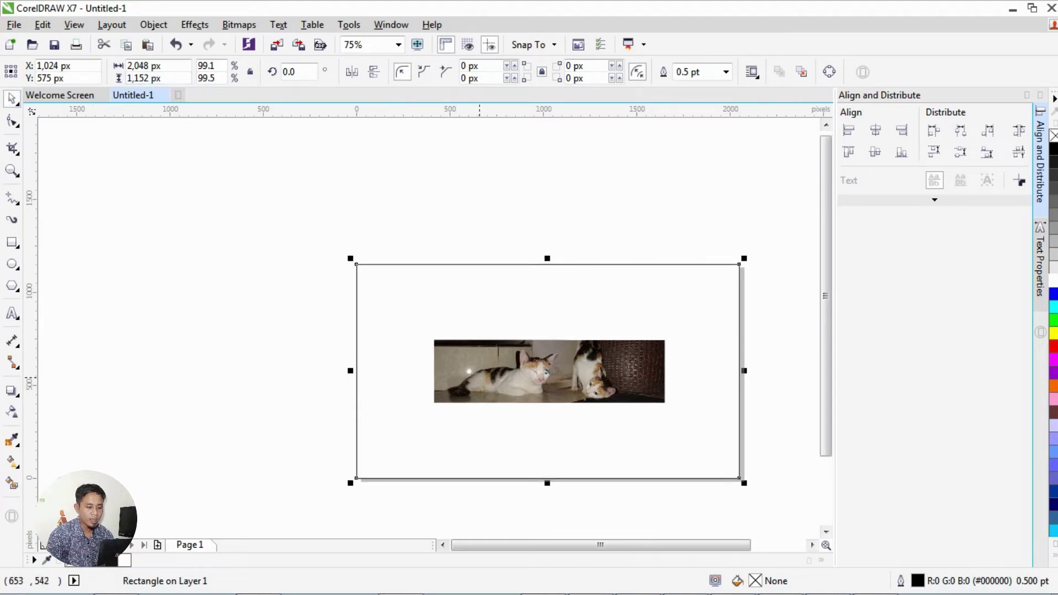
Send the page-sized rectangle behind the cat photos and fill it with the near-black document colour #171612
{"action": "left_click", "coordinate": [486, 379]}
{"action": "left_click", "coordinate": [401, 280]}
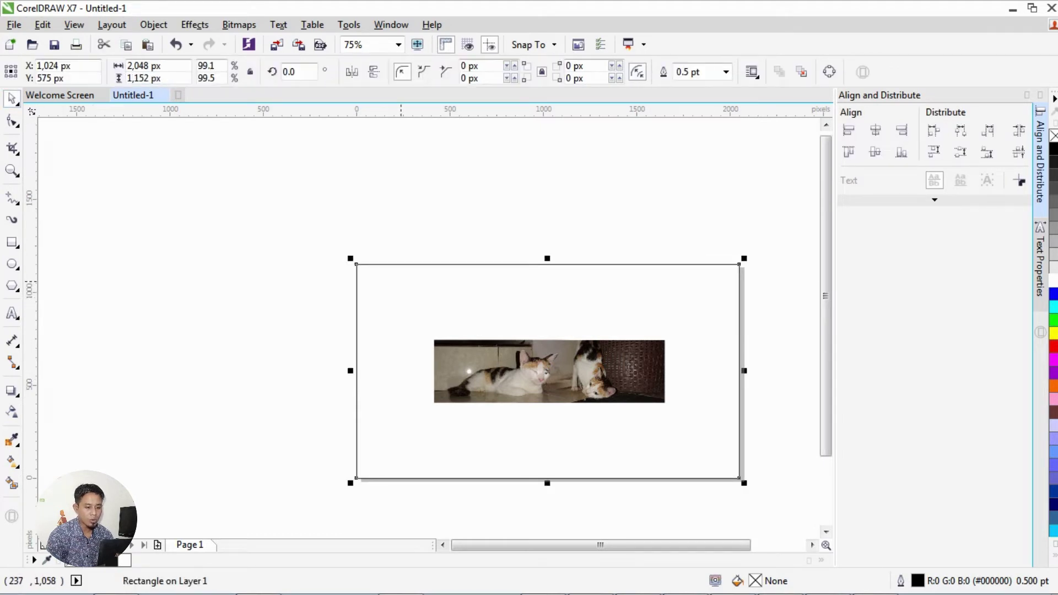
{"action": "right_click", "coordinate": [402, 280]}
{"action": "mouse_move", "coordinate": [524, 421]}
{"action": "left_click", "coordinate": [651, 437]}
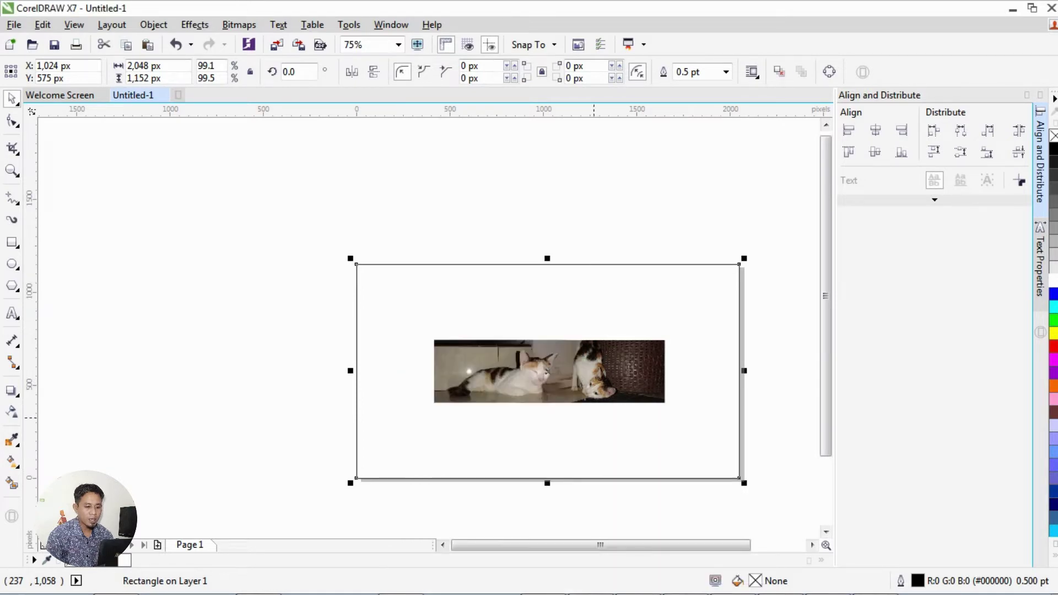
{"action": "left_click", "coordinate": [111, 560]}
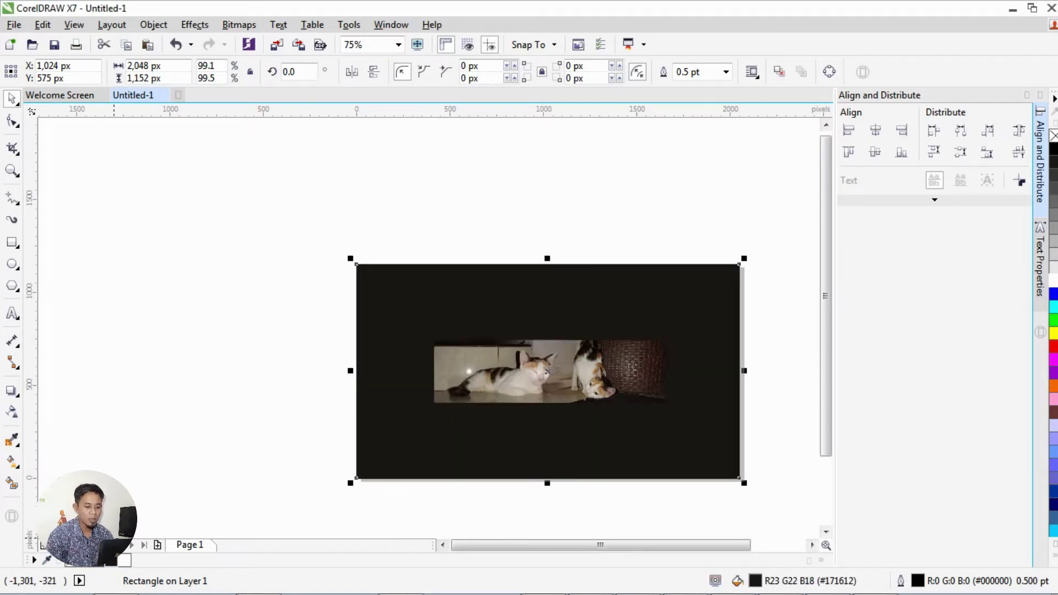
{"action": "left_click", "coordinate": [199, 374]}
Centre the cat photo PowerClip and the dark background rectangle on each other horizontally and vertically
{"action": "left_click", "coordinate": [643, 365]}
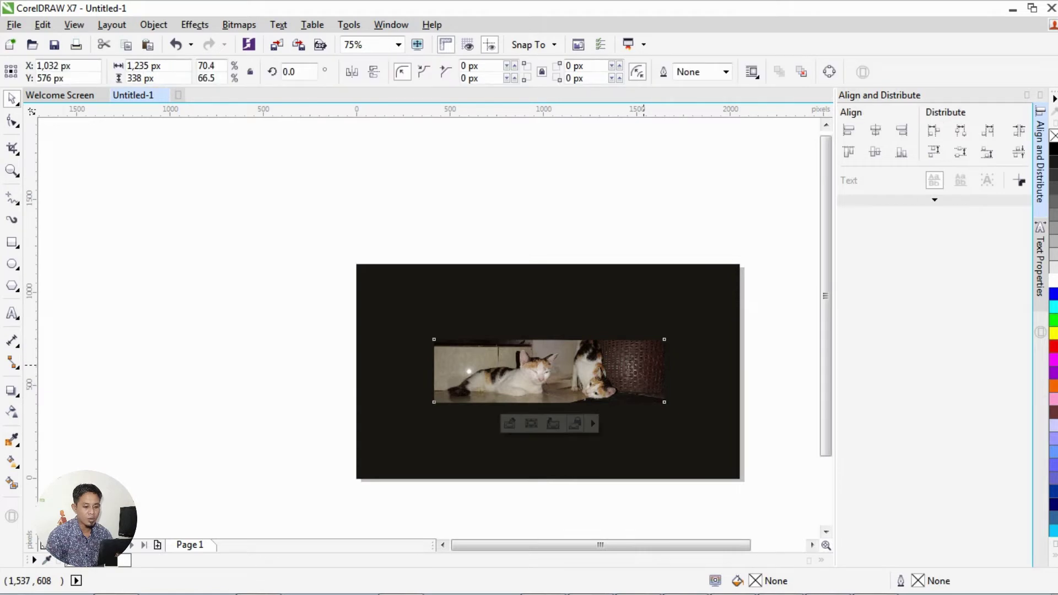
{"action": "left_click", "coordinate": [736, 299], "text": "shift"}
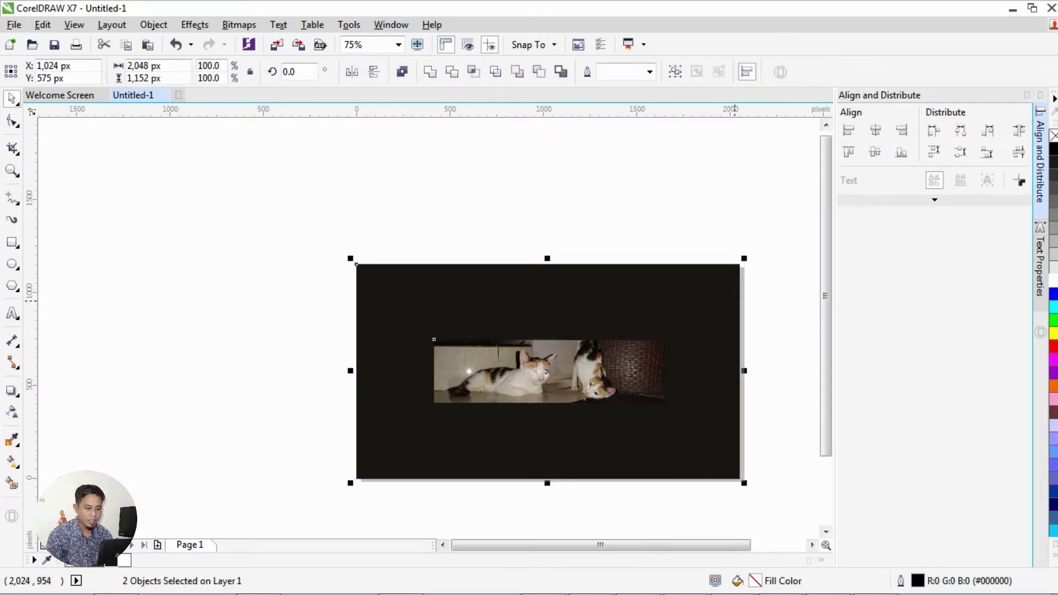
{"action": "left_click", "coordinate": [875, 130]}
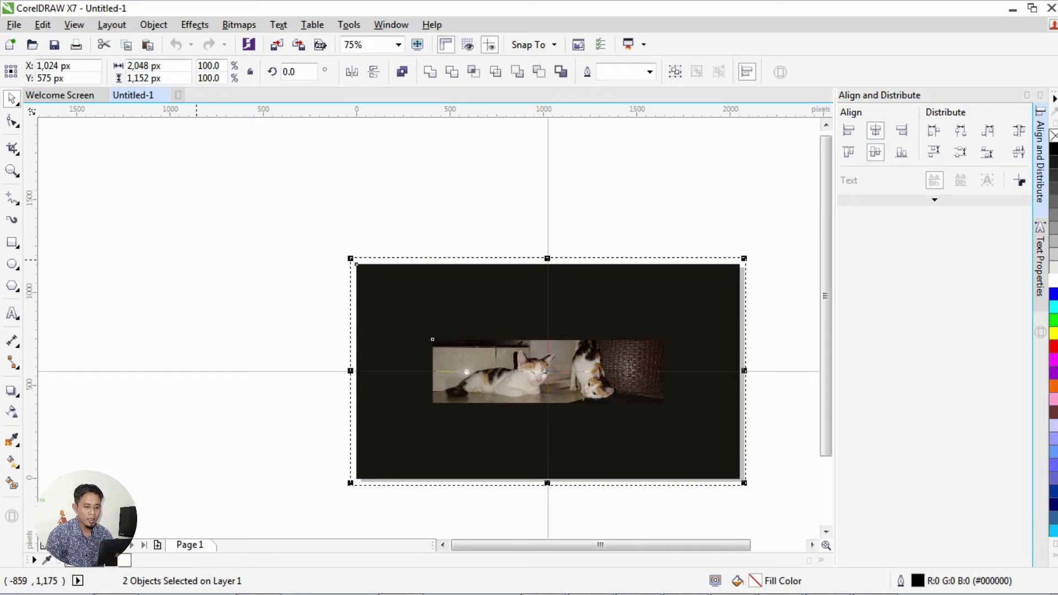
{"action": "left_click", "coordinate": [197, 260]}
{"action": "scroll", "coordinate": [672, 399], "scroll_direction": "up", "scroll_amount": 1}
{"action": "left_click", "coordinate": [554, 357]}
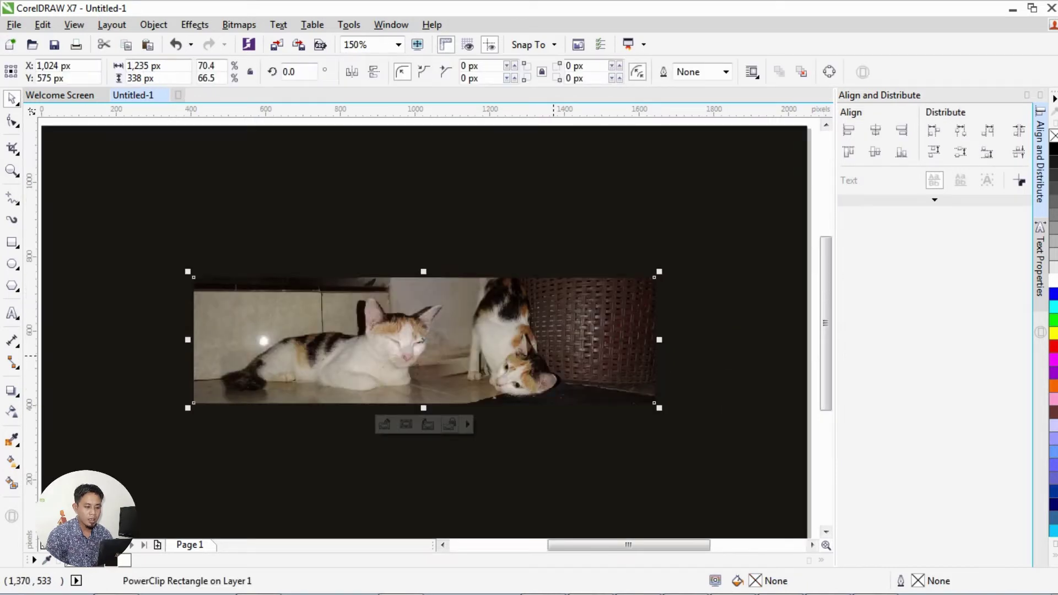
{"action": "scroll", "coordinate": [423, 331], "scroll_direction": "down", "scroll_amount": 2}
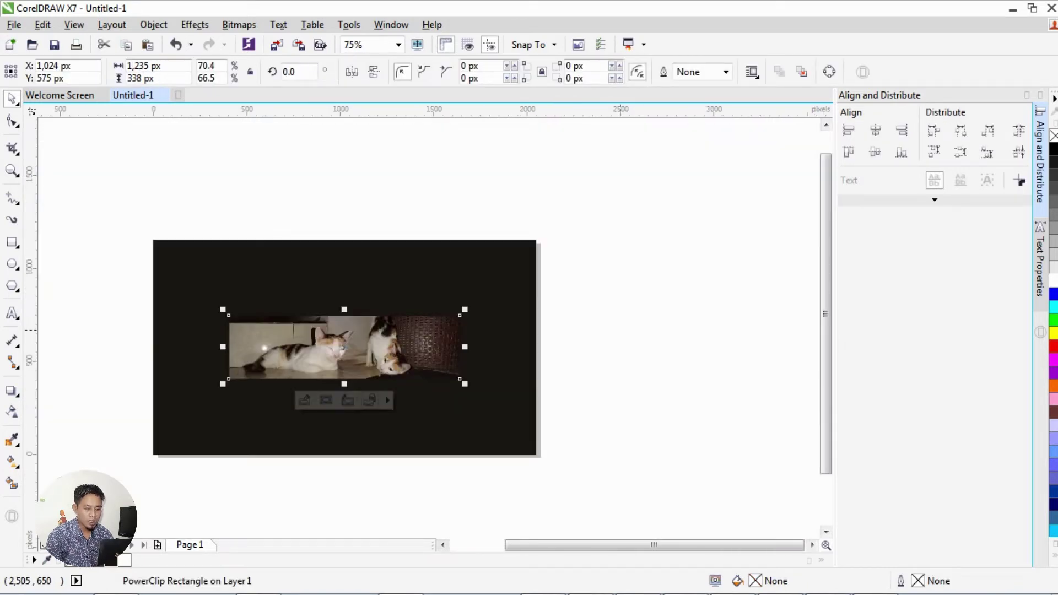
{"action": "key", "text": "Escape"}
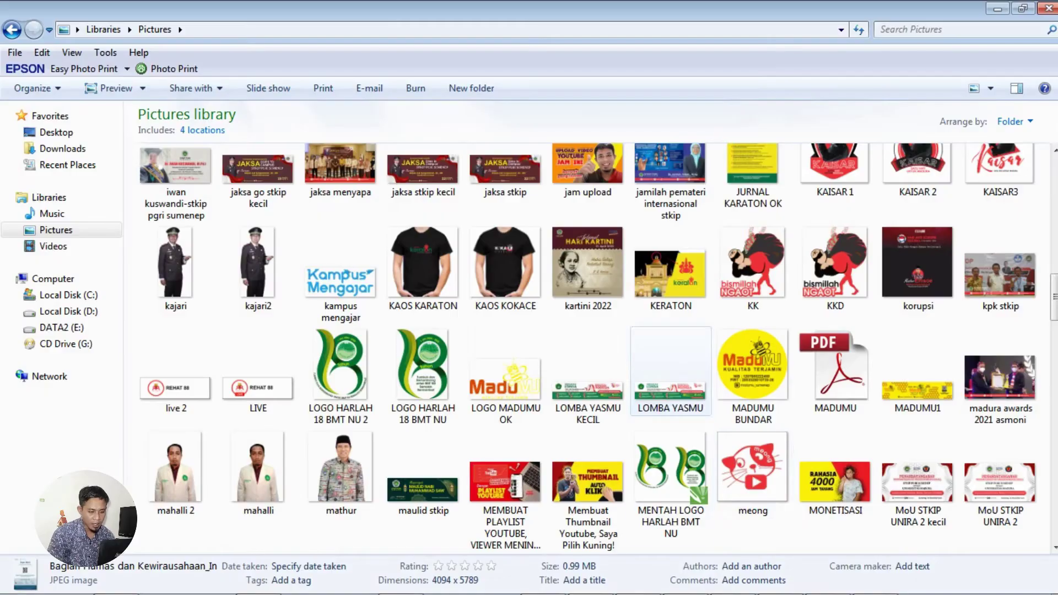
Bring the meong image from the Pictures library into the banner, shrink it to about 121 × 121 px and place it between the two cats
{"action": "left_click", "coordinate": [754, 473]}
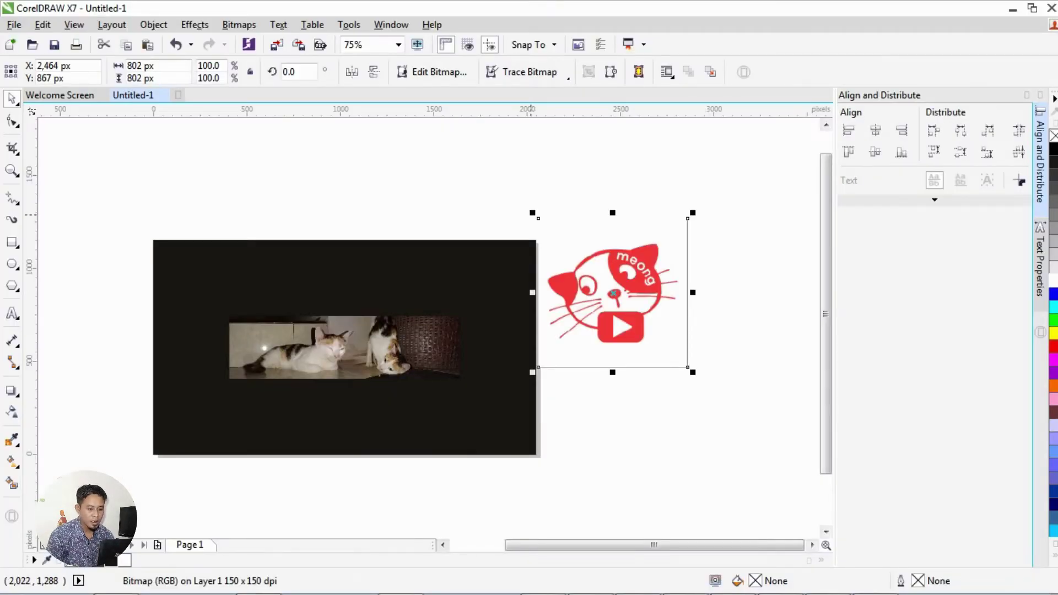
{"action": "left_click_drag", "start_coordinate": [530, 214], "coordinate": [572, 256]}
{"action": "left_click_drag", "start_coordinate": [618, 283], "coordinate": [337, 334]}
{"action": "scroll", "coordinate": [338, 335], "scroll_direction": "up", "scroll_amount": 2}
{"action": "left_click_drag", "start_coordinate": [244, 270], "coordinate": [305, 331]}
{"action": "left_click_drag", "start_coordinate": [338, 367], "coordinate": [384, 398]}
{"action": "scroll", "coordinate": [393, 408], "scroll_direction": "up", "scroll_amount": 4}
{"action": "scroll", "coordinate": [498, 342], "scroll_direction": "down", "scroll_amount": 2}
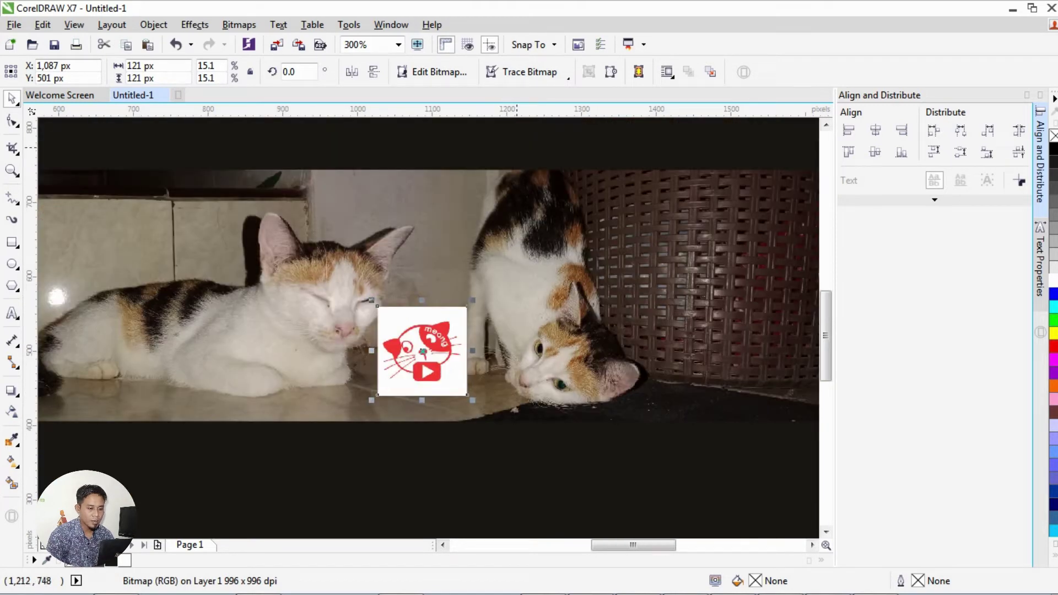
Trace the meong bitmap with Outline Trace using the Logo image type and background removal
{"action": "left_click", "coordinate": [524, 72]}
{"action": "mouse_move", "coordinate": [540, 124]}
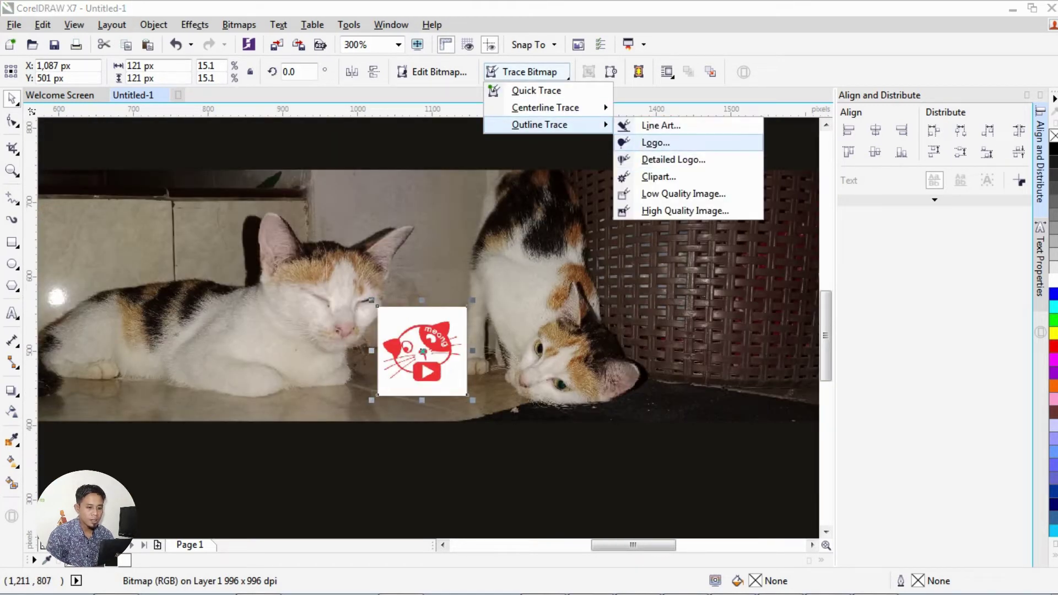
{"action": "left_click", "coordinate": [656, 142]}
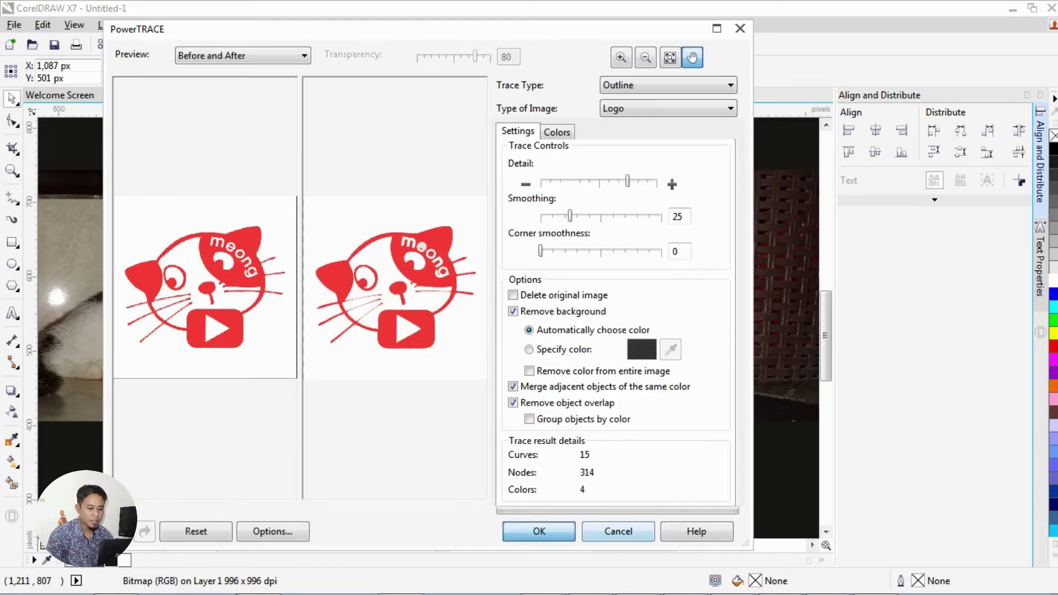
{"action": "left_click", "coordinate": [539, 532]}
Move the traced logo aside, delete the original meong bitmap and put the traced logo back between the cats
{"action": "left_click_drag", "start_coordinate": [452, 335], "coordinate": [363, 343]}
{"action": "left_click", "coordinate": [436, 359]}
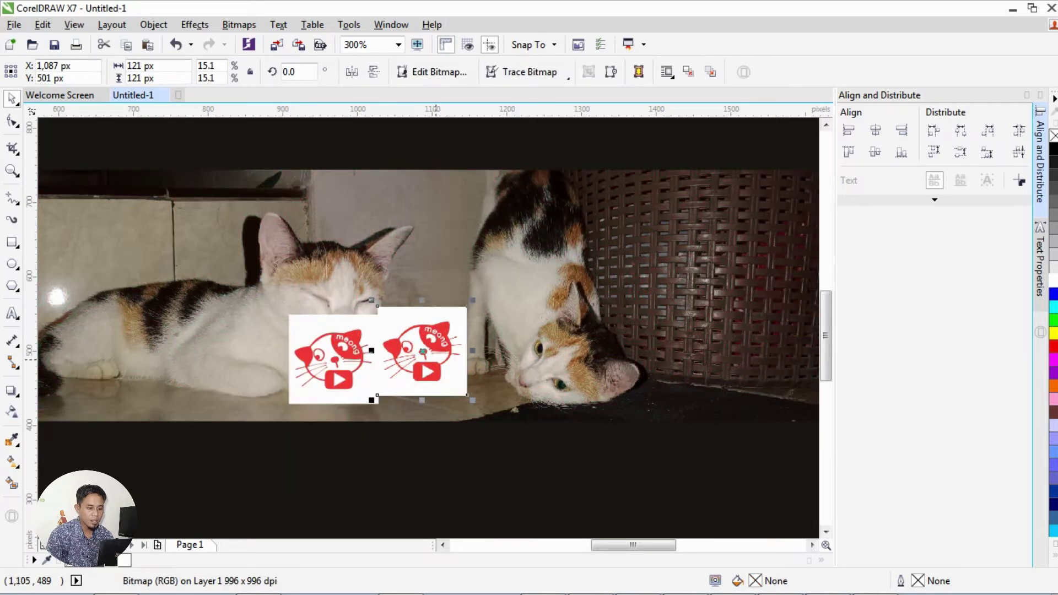
{"action": "right_click", "coordinate": [437, 359]}
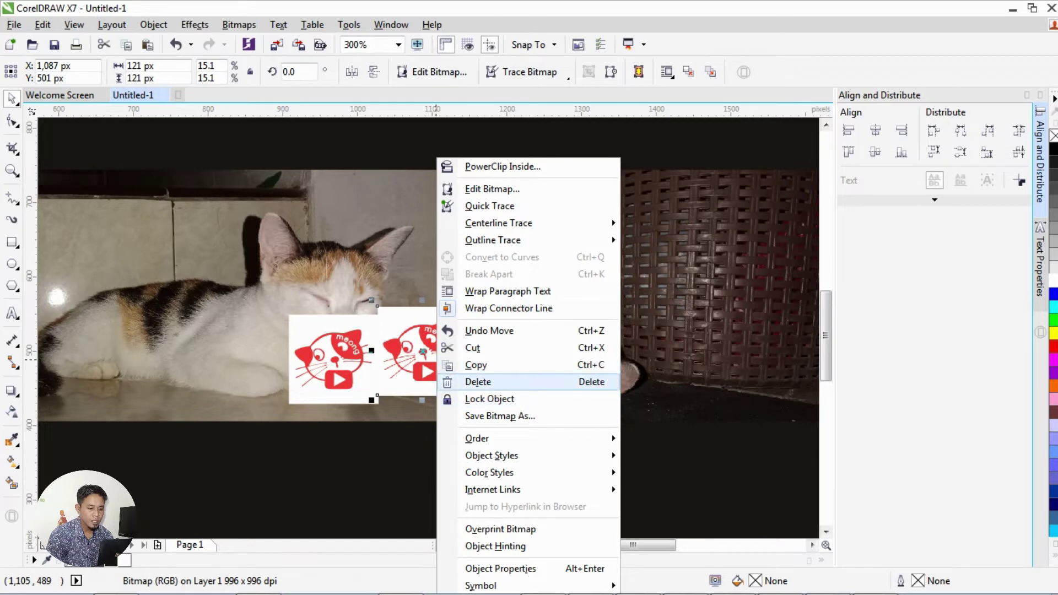
{"action": "left_click", "coordinate": [478, 382]}
{"action": "mouse_move", "coordinate": [374, 373]}
{"action": "left_mouse_down"}
{"action": "mouse_move", "coordinate": [448, 373]}
{"action": "mouse_move", "coordinate": [433, 386]}
{"action": "left_mouse_up"}
Delete the white square background curve from the traced meong logo group
{"action": "scroll", "coordinate": [434, 386], "scroll_direction": "up", "scroll_amount": 2}
{"action": "left_click", "coordinate": [471, 302], "text": "ctrl"}
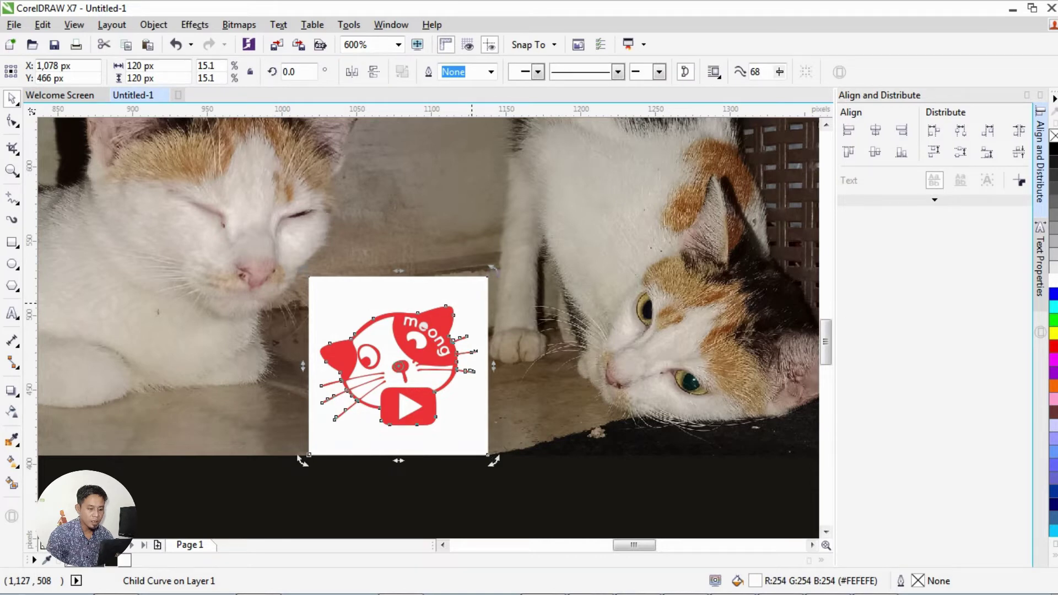
{"action": "scroll", "coordinate": [470, 303], "scroll_direction": "down", "scroll_amount": 2}
{"action": "left_click", "coordinate": [466, 368]}
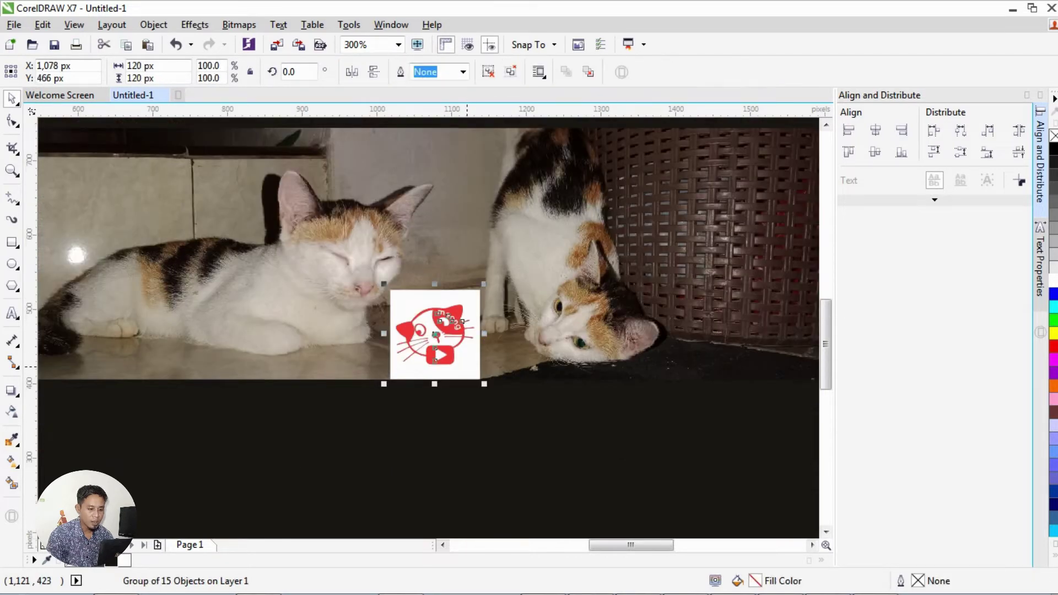
{"action": "left_click", "coordinate": [463, 320], "text": "ctrl"}
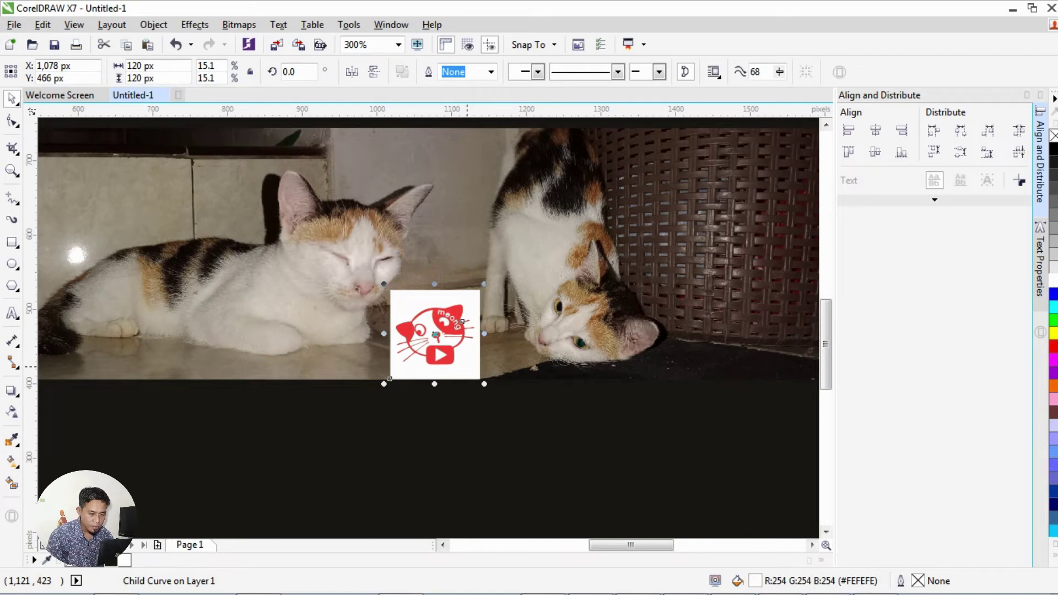
{"action": "right_click", "coordinate": [463, 322]}
{"action": "left_click", "coordinate": [494, 364]}
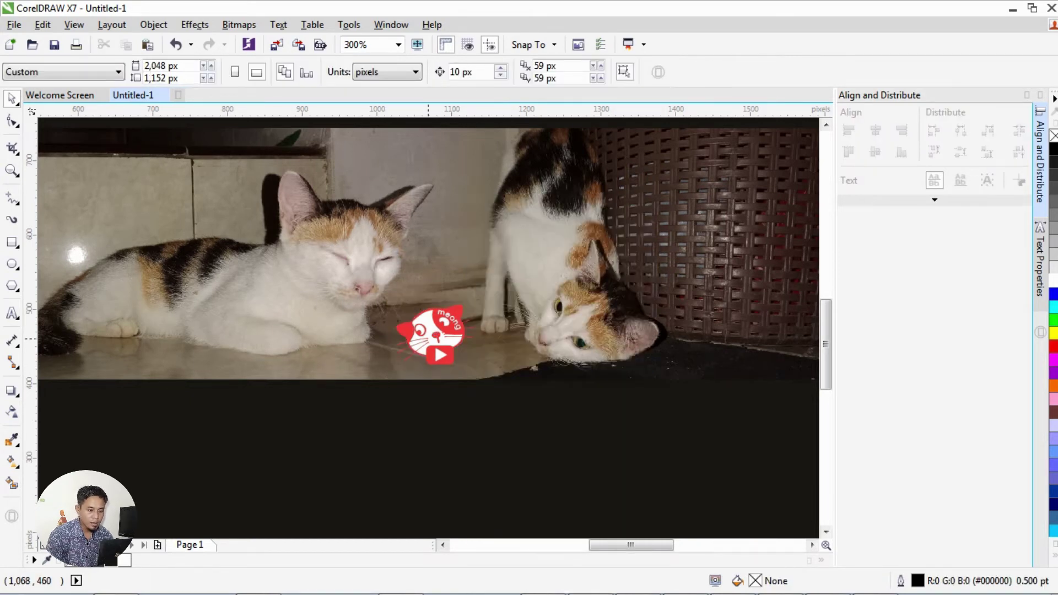
Delete the white face fill and the white fill inside the left eye of the meong logo
{"action": "scroll", "coordinate": [428, 341], "scroll_direction": "up", "scroll_amount": 4}
{"action": "left_click", "coordinate": [434, 293], "text": "ctrl"}
{"action": "right_click", "coordinate": [434, 292]}
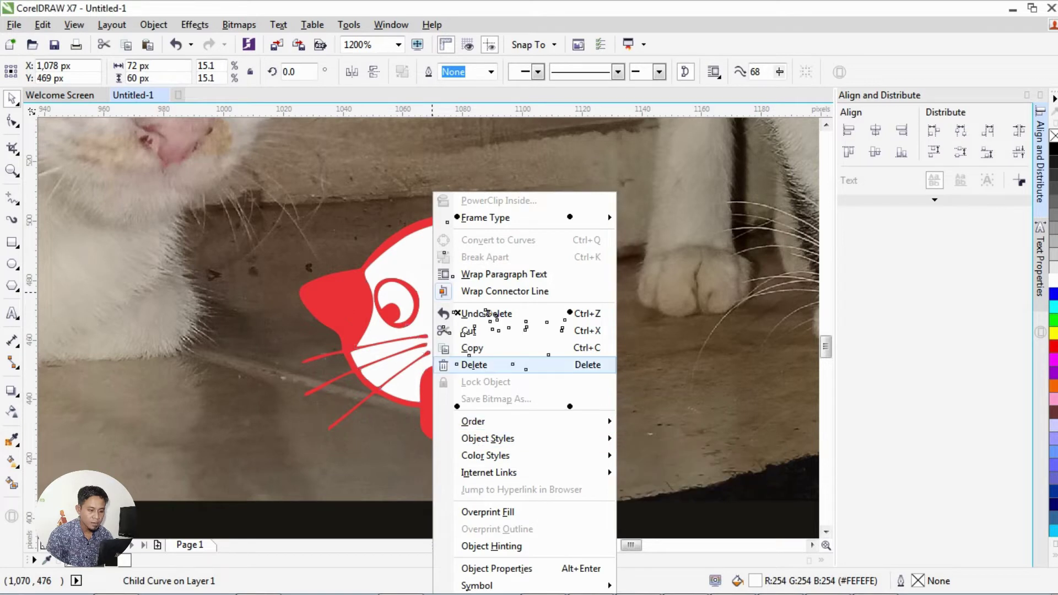
{"action": "left_click", "coordinate": [474, 364]}
{"action": "left_click", "coordinate": [410, 296], "text": "ctrl"}
{"action": "right_click", "coordinate": [410, 296]}
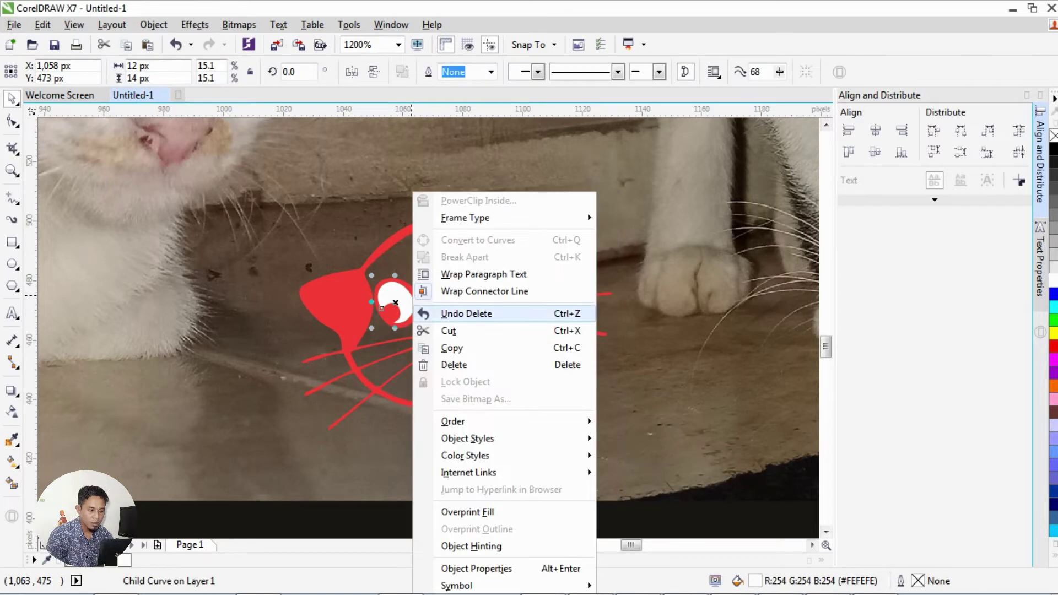
{"action": "mouse_move", "coordinate": [480, 455]}
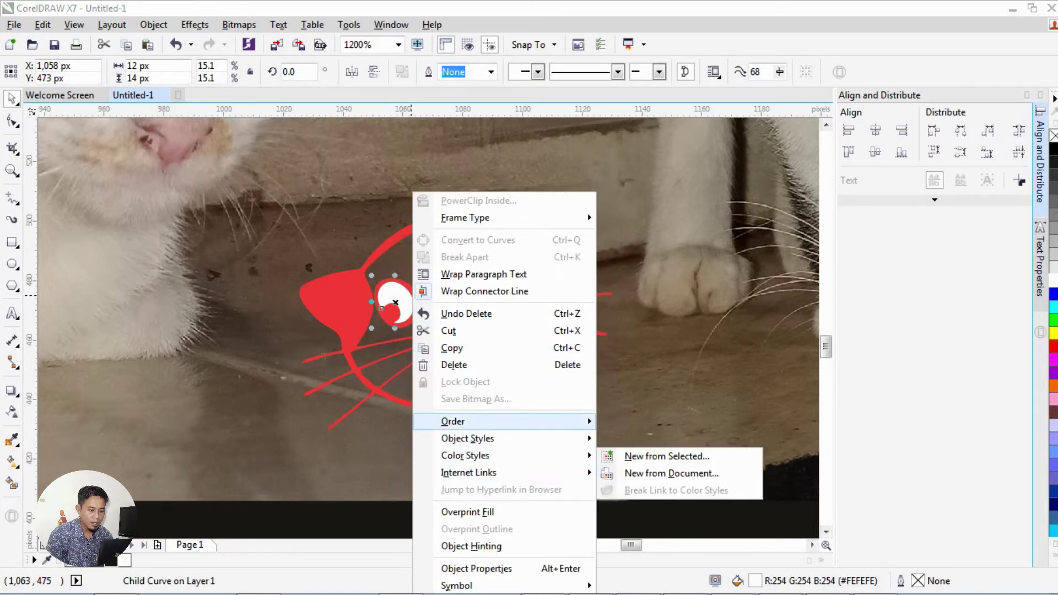
{"action": "left_click", "coordinate": [453, 364]}
Delete the white eye shape inside the red patch beneath the meong lettering
{"action": "scroll", "coordinate": [475, 272], "scroll_direction": "up", "scroll_amount": 1}
{"action": "left_click", "coordinate": [510, 271]}
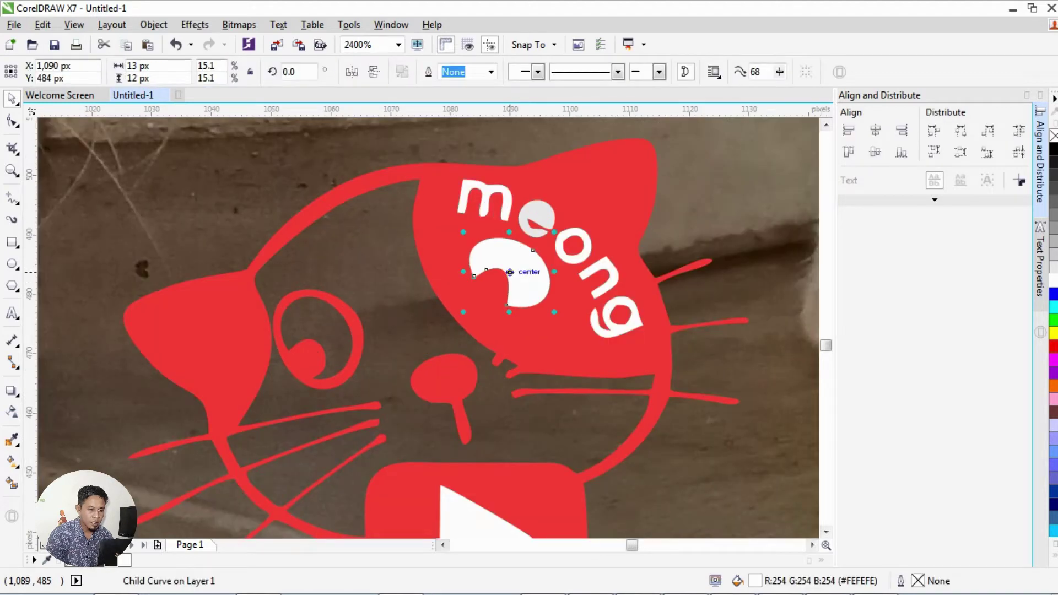
{"action": "right_click", "coordinate": [510, 272]}
{"action": "mouse_move", "coordinate": [557, 438]}
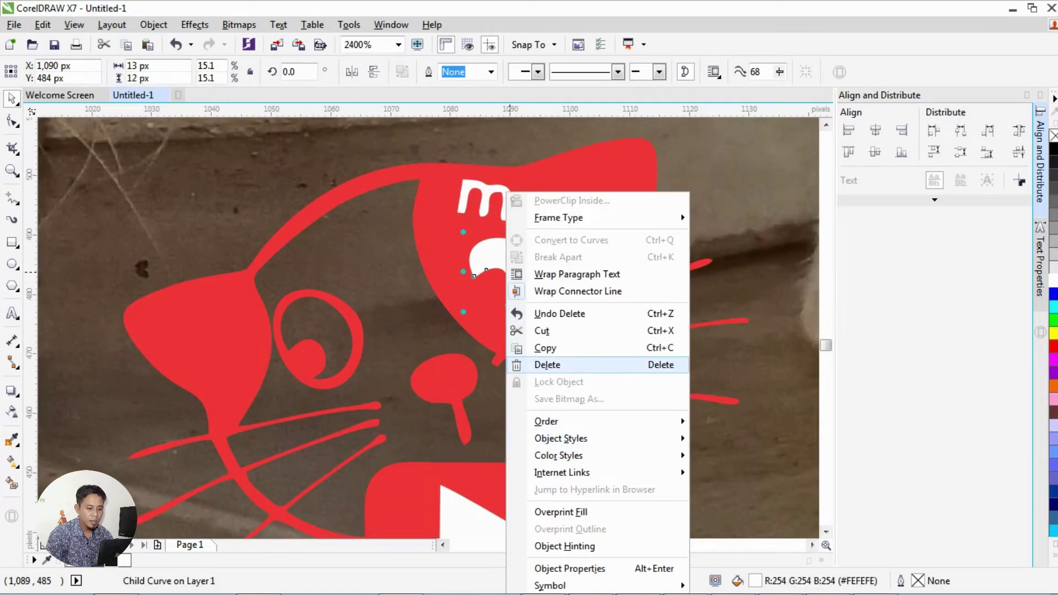
{"action": "left_click", "coordinate": [547, 365]}
{"action": "scroll", "coordinate": [536, 440], "scroll_direction": "down", "scroll_amount": 1}
{"action": "scroll", "coordinate": [532, 451], "scroll_direction": "down", "scroll_amount": 1}
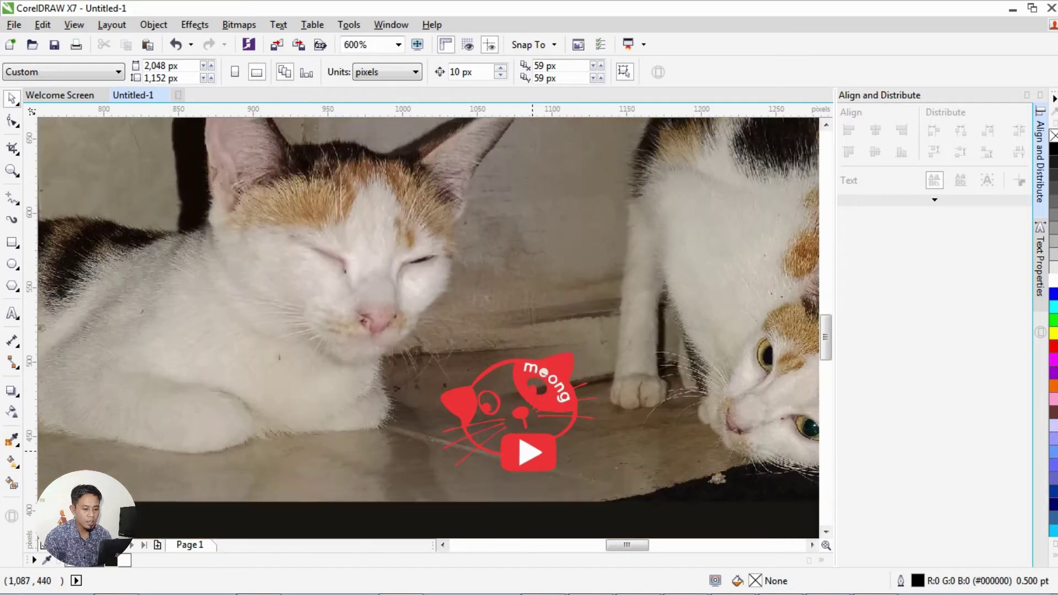
Fill the grey letter "e" in the meong lettering with white (#FFFFFF) and enlarge the whole logo to about 173 × 132 px
{"action": "left_click", "coordinate": [544, 451]}
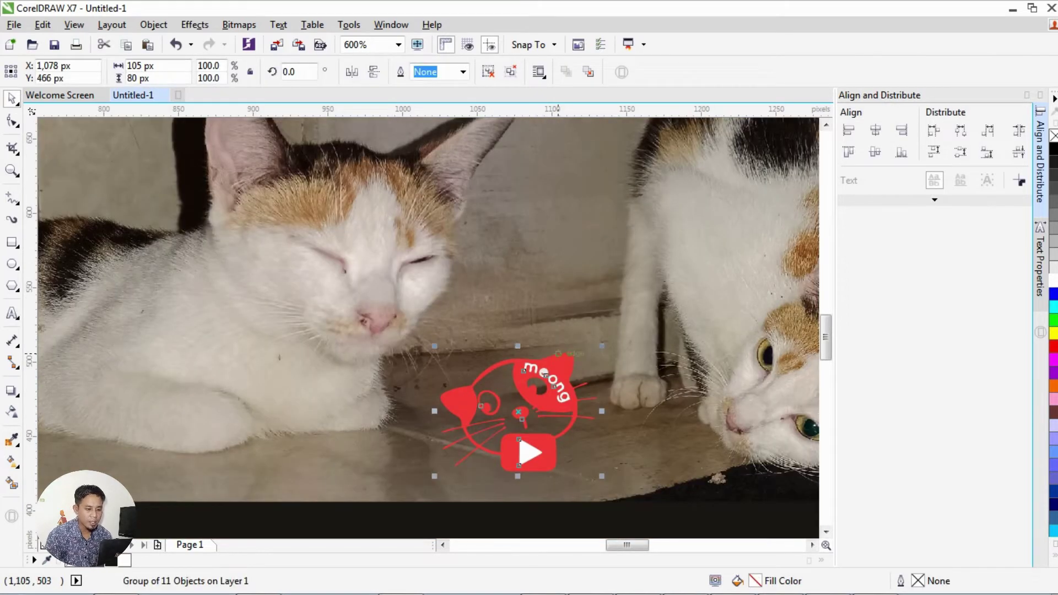
{"action": "scroll", "coordinate": [560, 356], "scroll_direction": "up", "scroll_amount": 2}
{"action": "left_click", "coordinate": [544, 372], "text": "ctrl"}
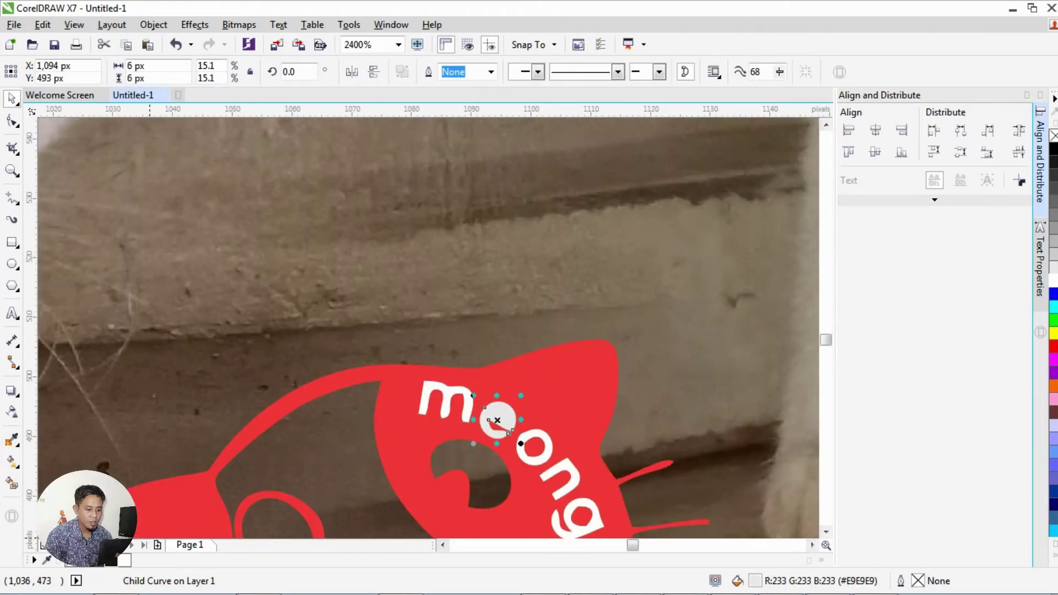
{"action": "left_click", "coordinate": [125, 560]}
{"action": "scroll", "coordinate": [498, 322], "scroll_direction": "down", "scroll_amount": 2}
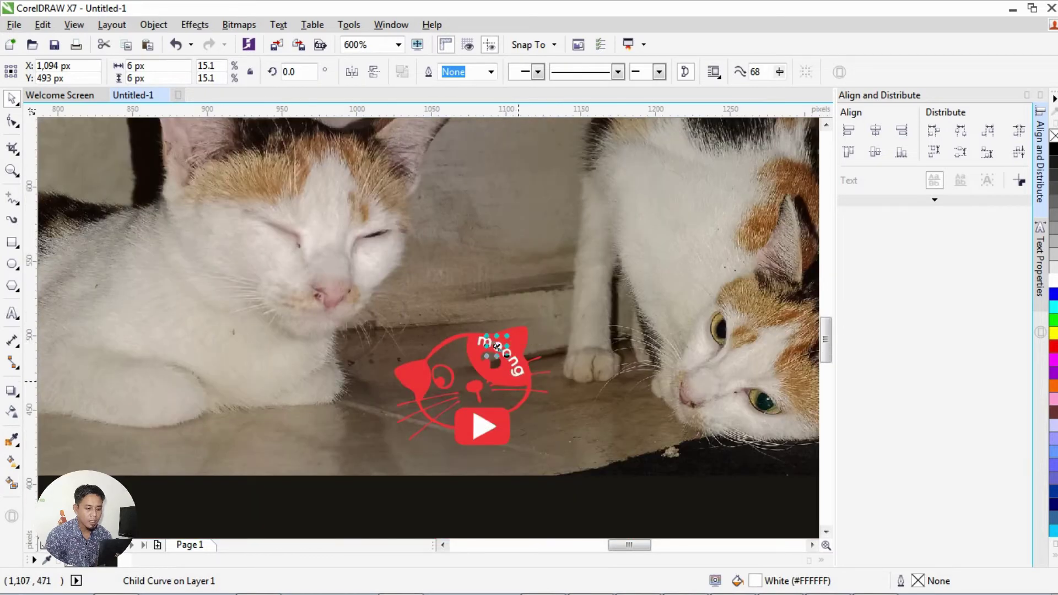
{"action": "left_click", "coordinate": [531, 401]}
{"action": "left_click_drag", "start_coordinate": [555, 320], "coordinate": [657, 242]}
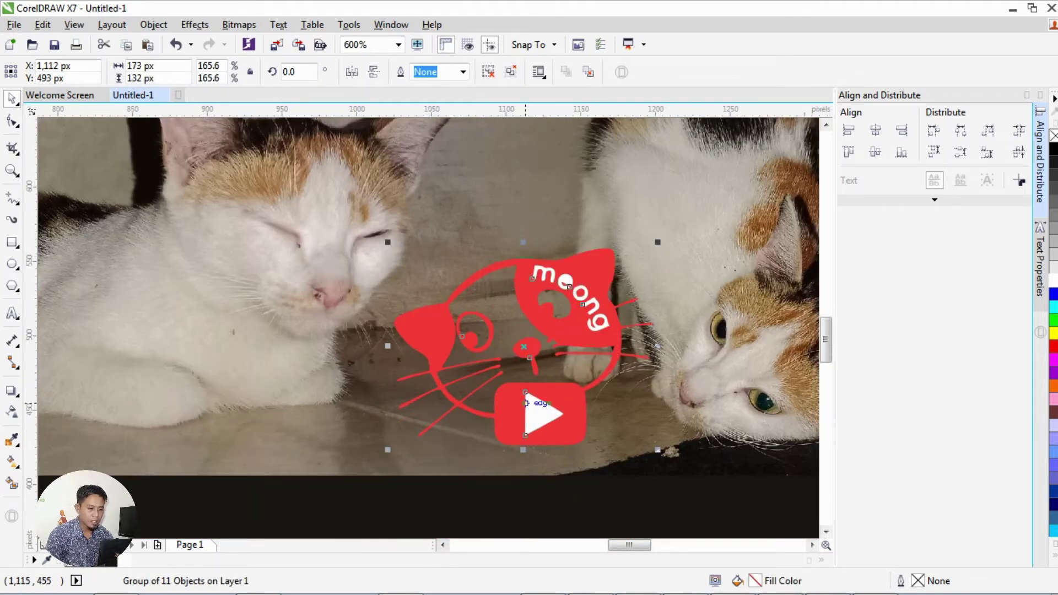
Move the meong logo closer to the sleeping cat, between both cats, and enlarge it to about 189 × 144 px
{"action": "left_click_drag", "start_coordinate": [526, 403], "coordinate": [495, 398]}
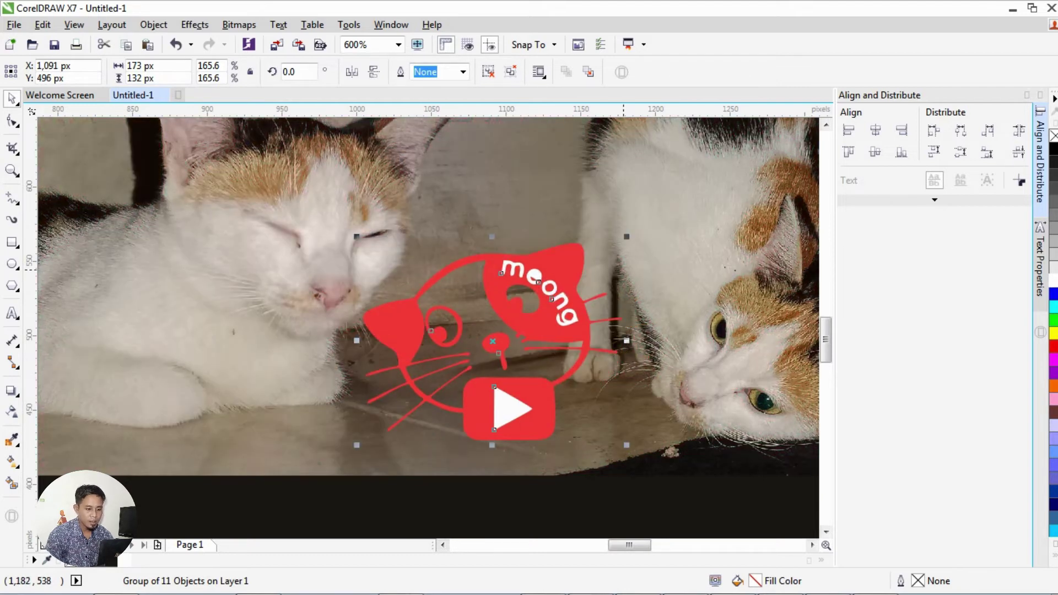
{"action": "left_click_drag", "start_coordinate": [626, 237], "coordinate": [651, 220]}
{"action": "scroll", "coordinate": [532, 293], "scroll_direction": "down", "scroll_amount": 3}
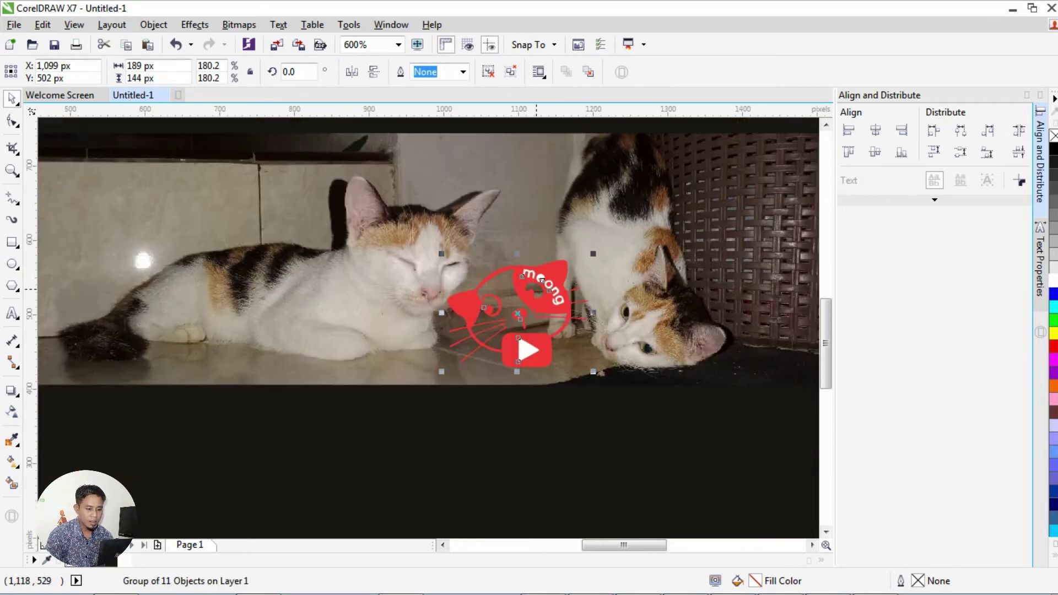
{"action": "scroll", "coordinate": [531, 421], "scroll_direction": "down", "scroll_amount": 1}
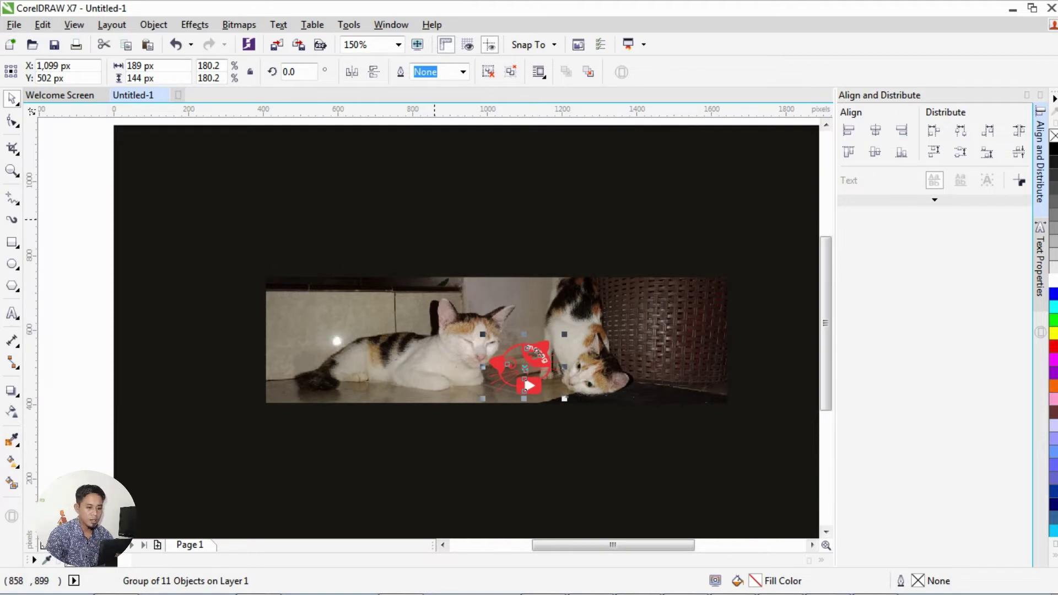
{"action": "left_click", "coordinate": [435, 219]}
{"action": "scroll", "coordinate": [434, 220], "scroll_direction": "down", "scroll_amount": 2}
{"action": "left_click", "coordinate": [696, 211]}
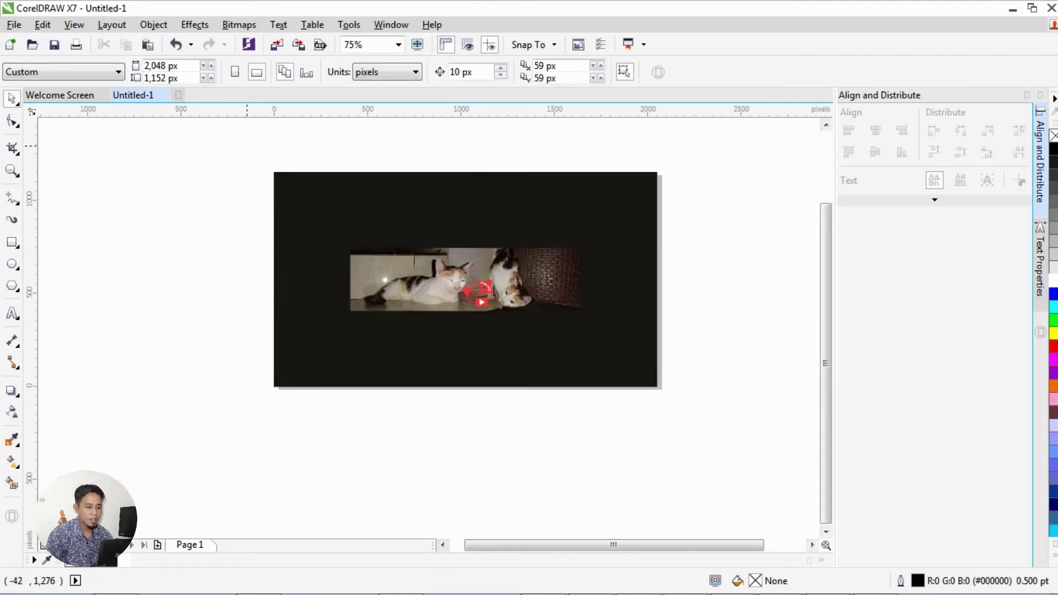
Select the background, cat photo and logo together and export them as a JPG named "meong banner" in the Pictures library
{"action": "left_click", "coordinate": [368, 269]}
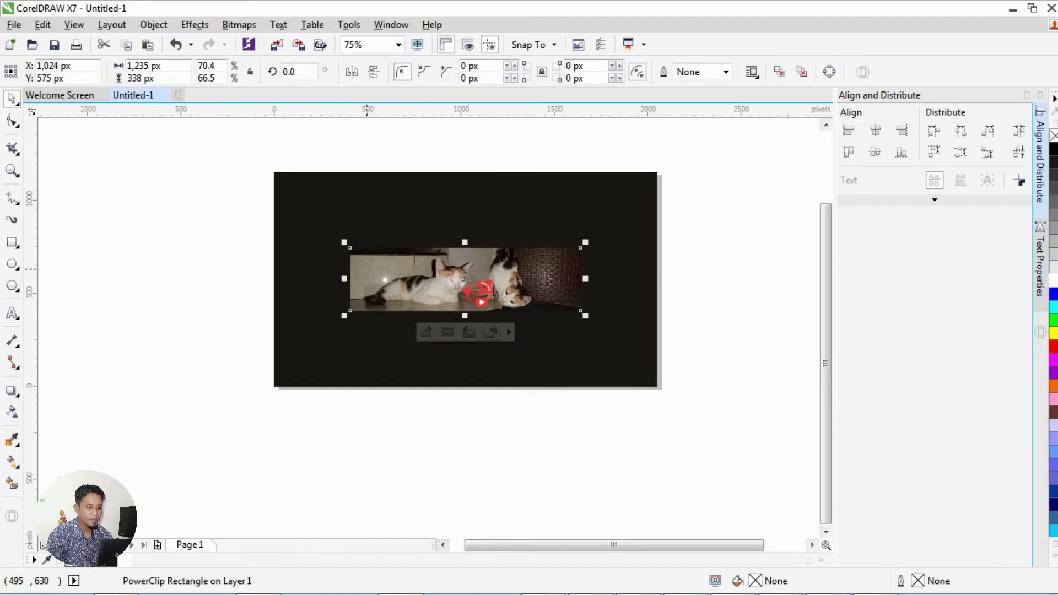
{"action": "left_click", "coordinate": [529, 214]}
{"action": "left_click", "coordinate": [484, 138]}
{"action": "left_click_drag", "start_coordinate": [234, 154], "coordinate": [713, 397]}
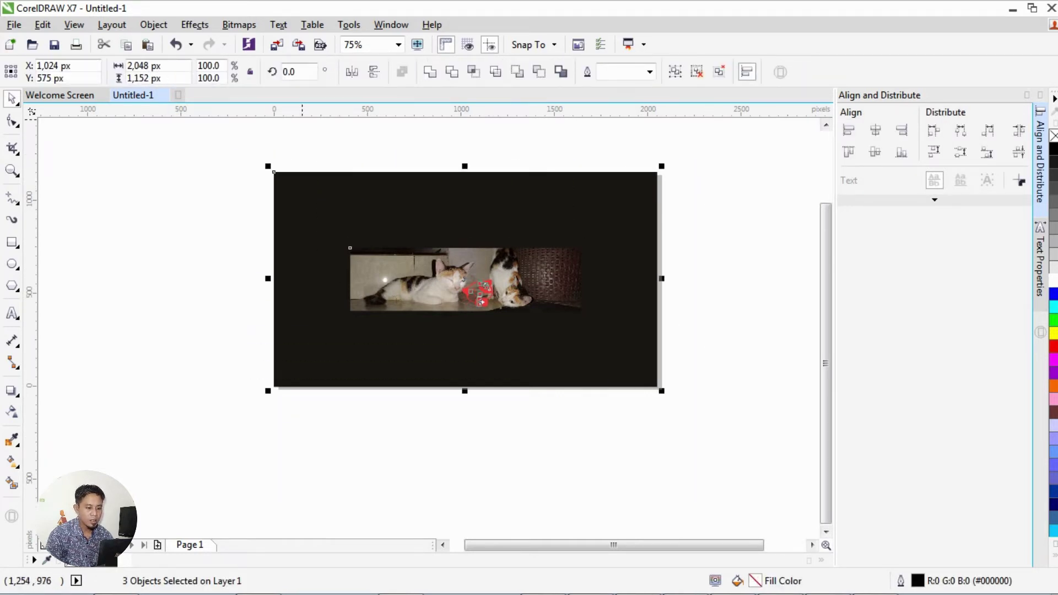
{"action": "left_click", "coordinate": [14, 24]}
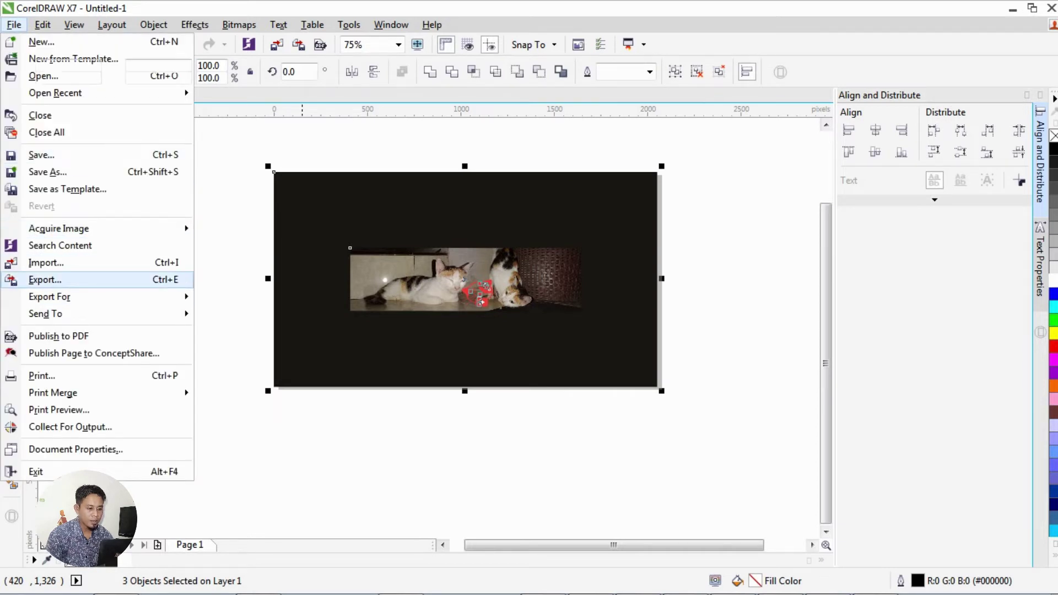
{"action": "left_click", "coordinate": [44, 279]}
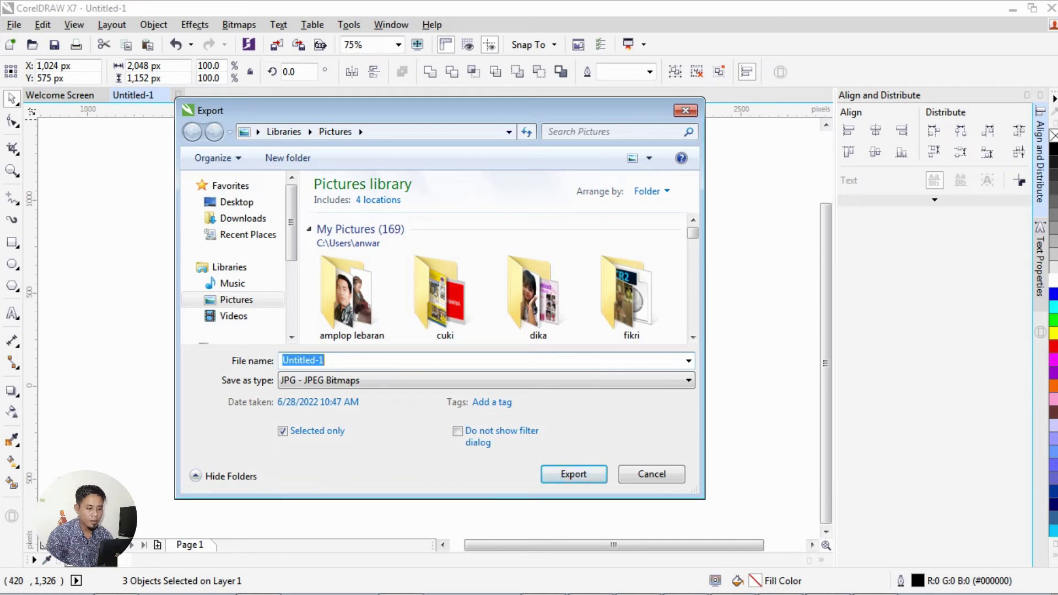
{"action": "type", "text": "meong banner"}
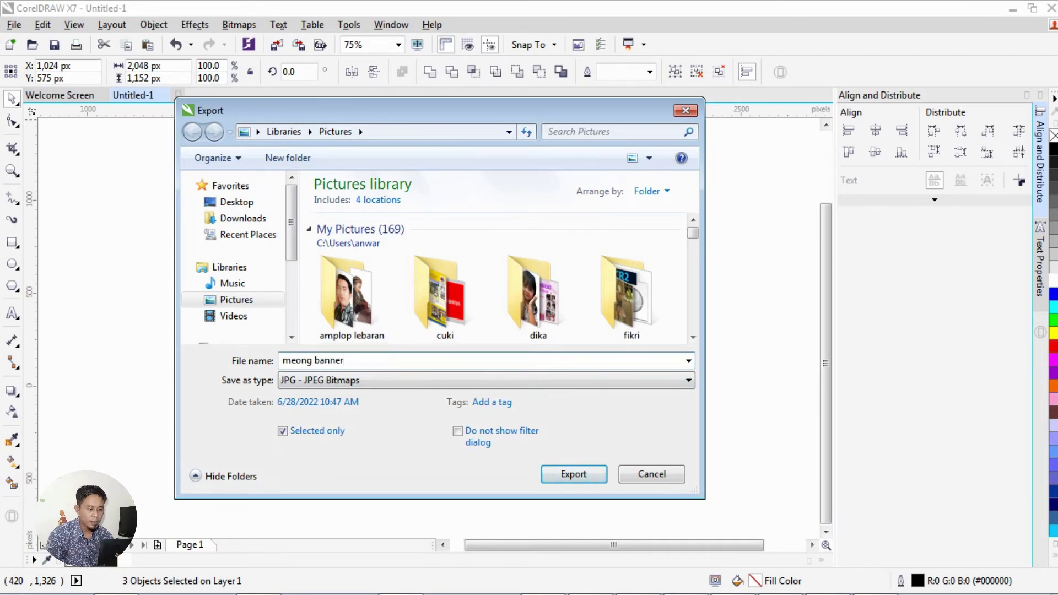
{"action": "key", "text": "Return"}
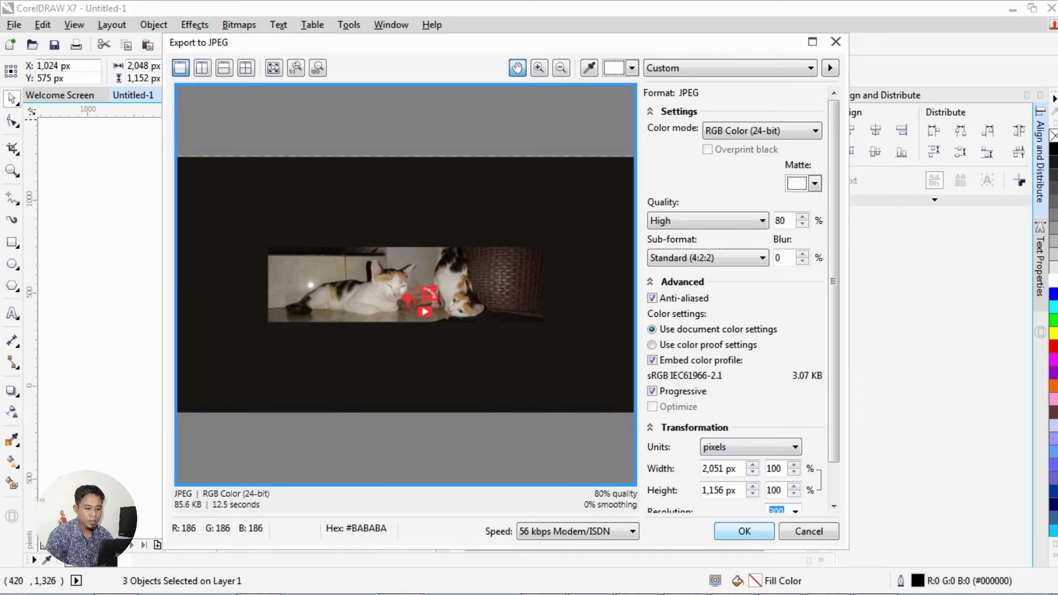
{"action": "left_click", "coordinate": [745, 531]}
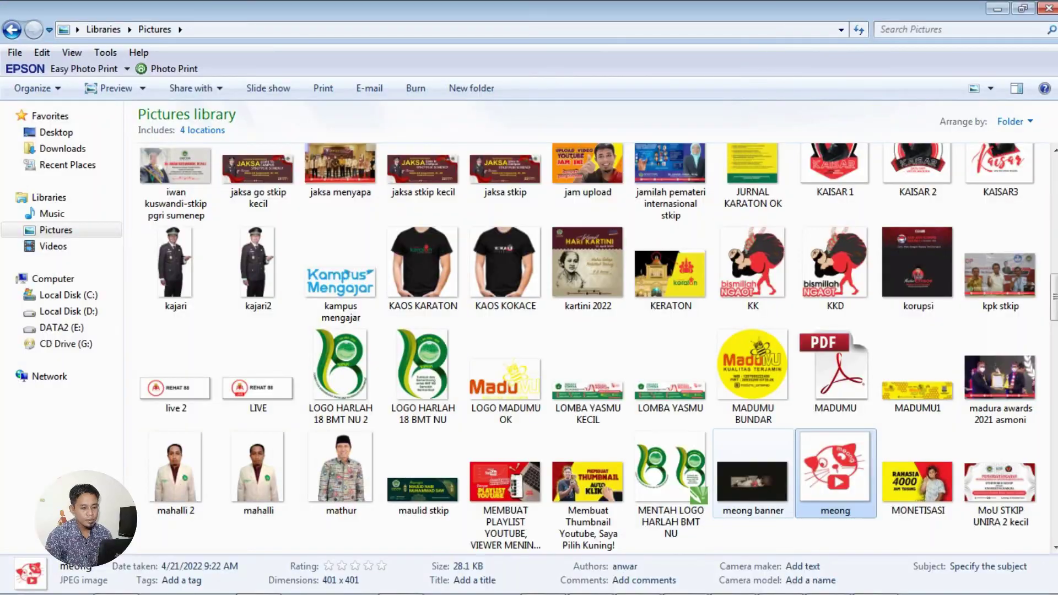
Open the exported meong banner image for viewing, and check the Meong channel page on YouTube in the browser
{"action": "double_click", "coordinate": [753, 481]}
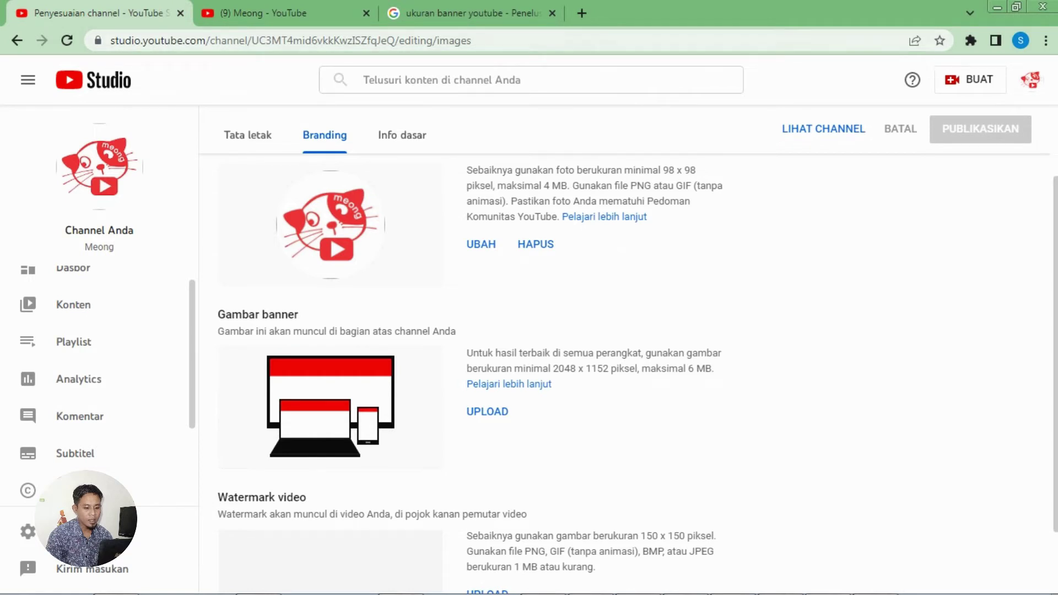
{"action": "left_click", "coordinate": [284, 13]}
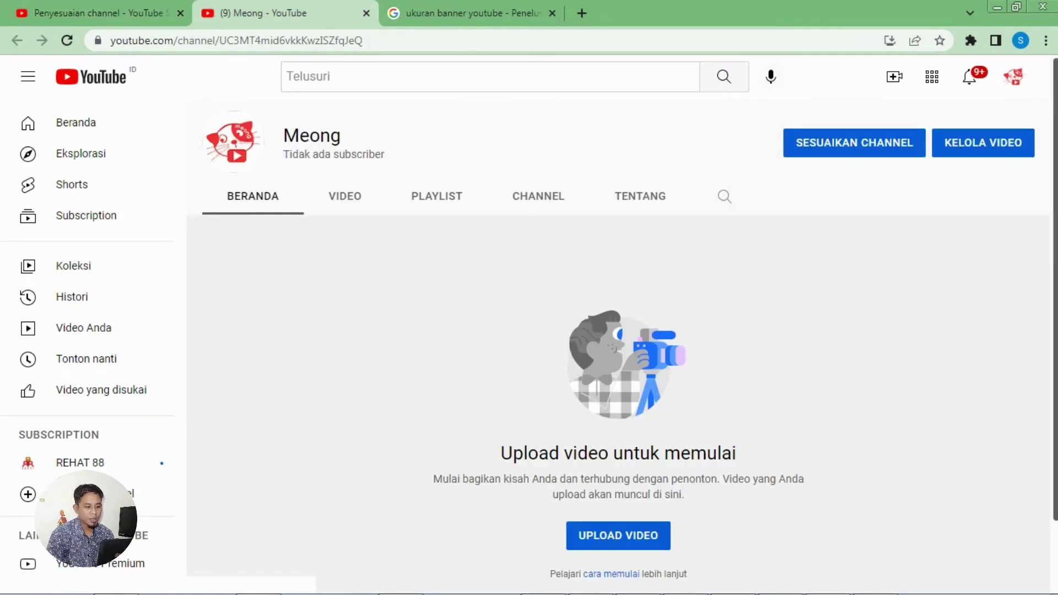
{"action": "key", "text": "ctrl+shift+Tab"}
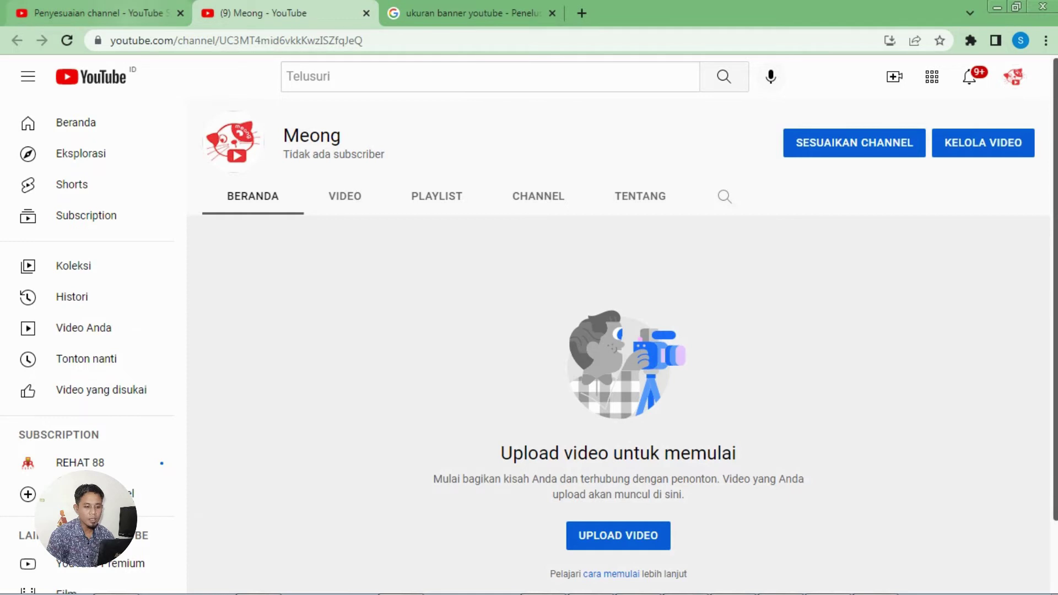
Upload the "meong banner" image from the Pictures library as the channel's banner image in YouTube Studio's branding settings
{"action": "left_click", "coordinate": [487, 412]}
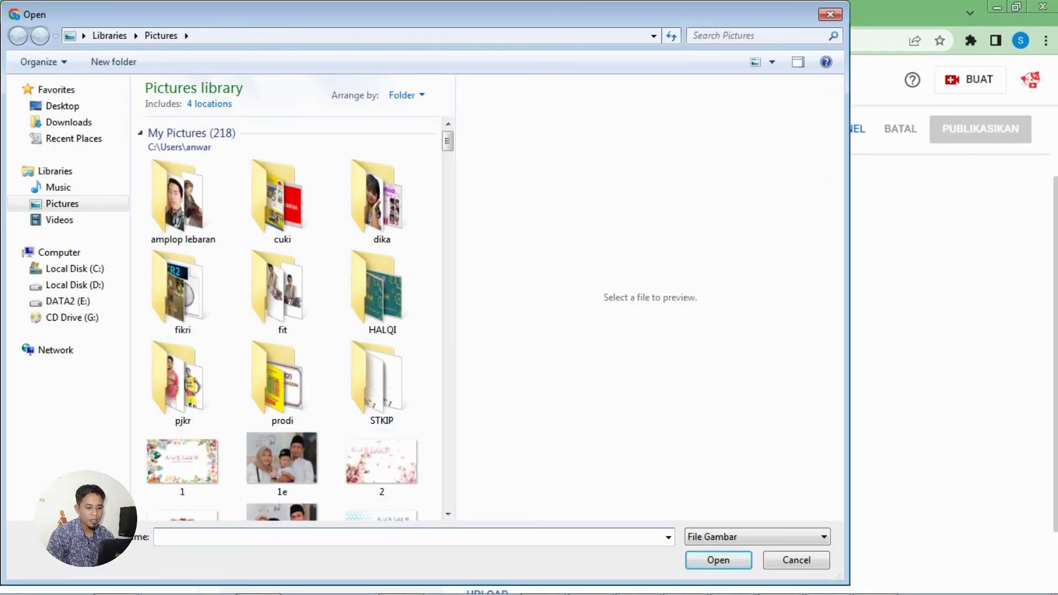
{"action": "left_click", "coordinate": [281, 457]}
{"action": "scroll", "coordinate": [282, 458], "scroll_direction": "down", "scroll_amount": 5}
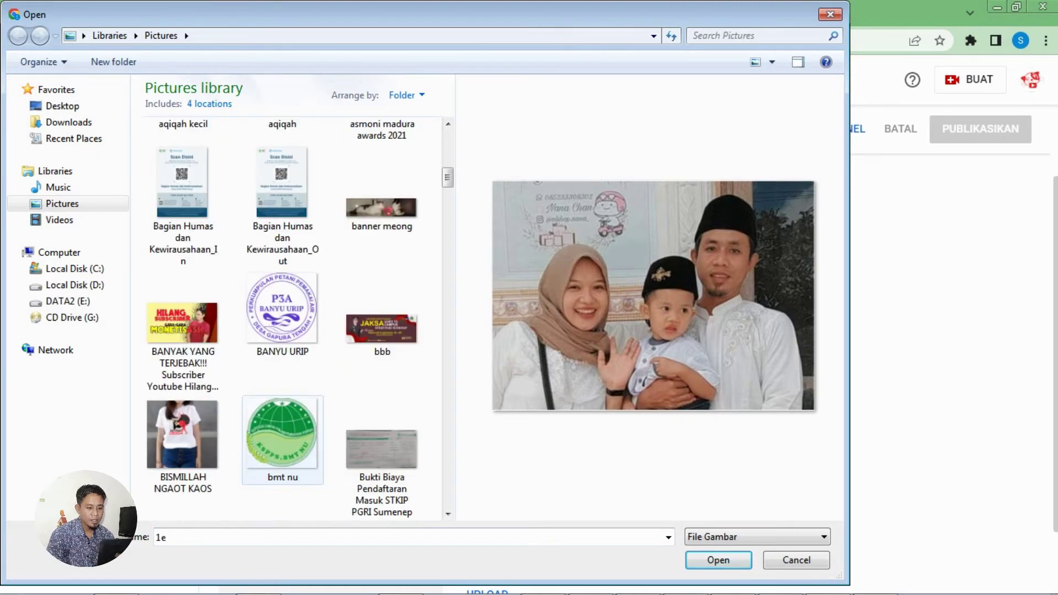
{"action": "left_click", "coordinate": [182, 449]}
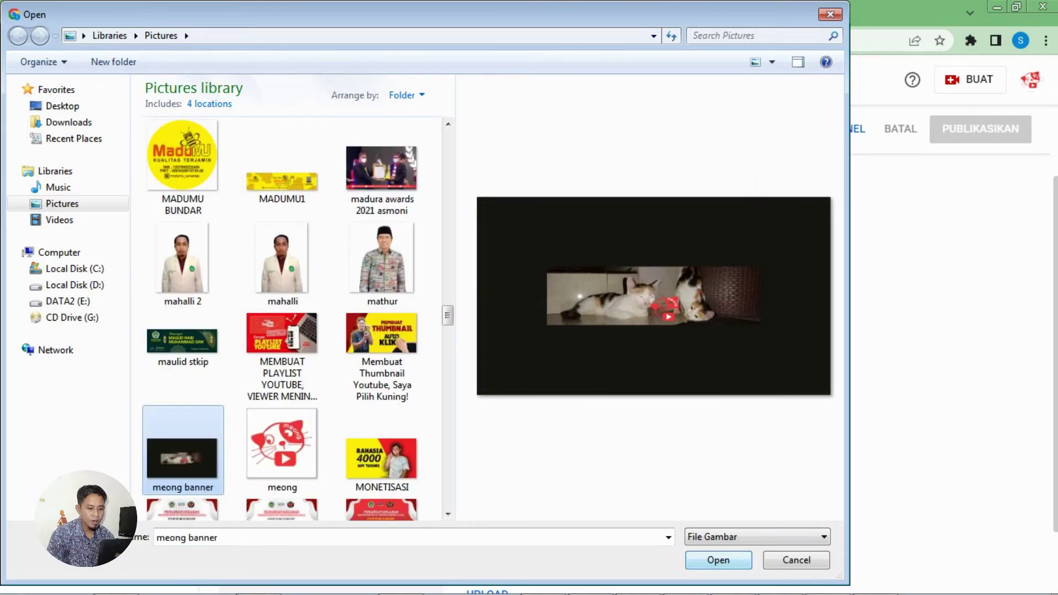
{"action": "left_click", "coordinate": [719, 560]}
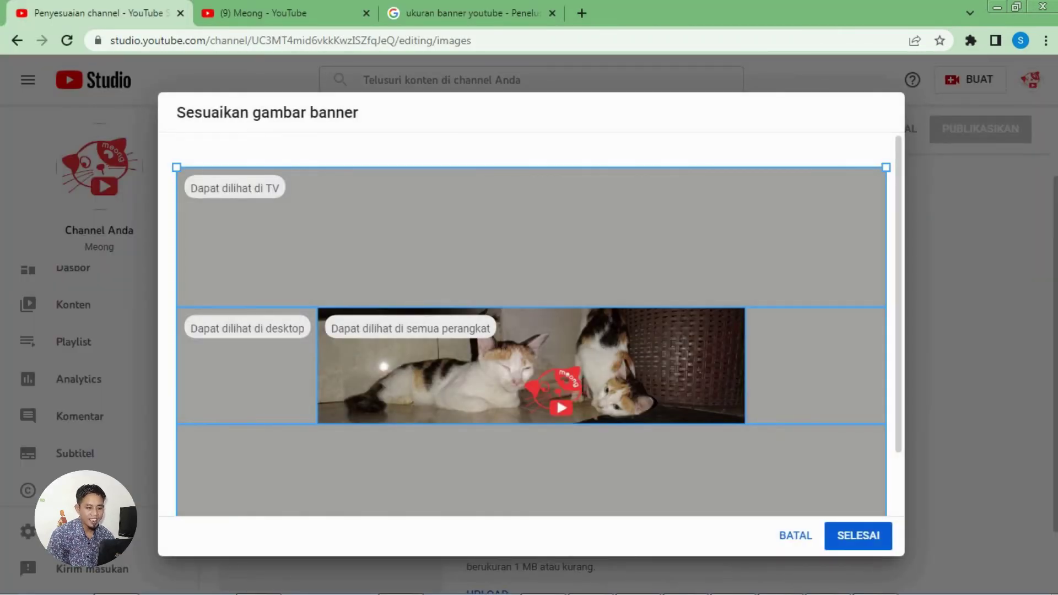